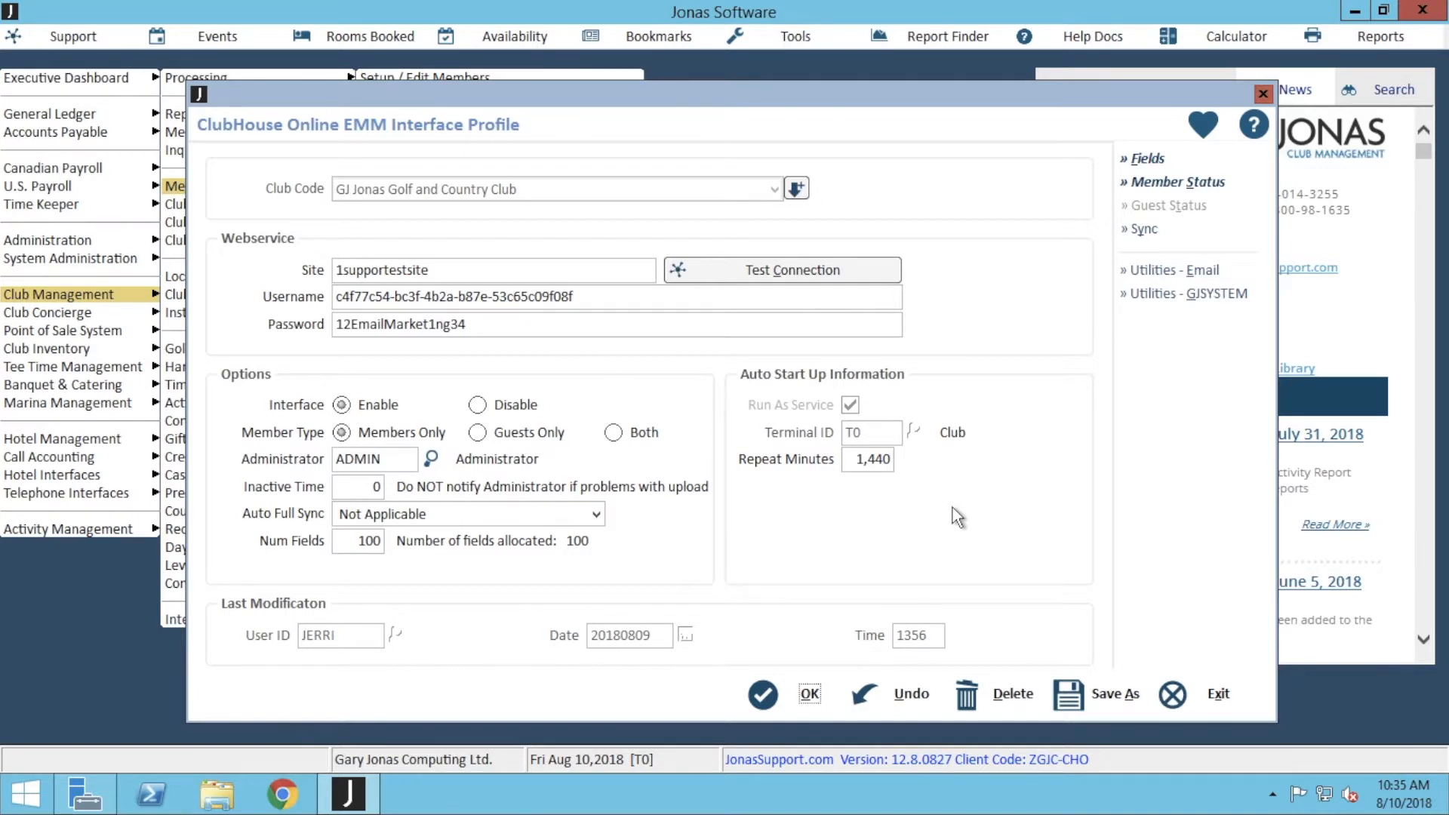
Add the INT.20 ROU status to the excluded statuses in the EMM interface profile's member status filtering
left_click(1212, 183)
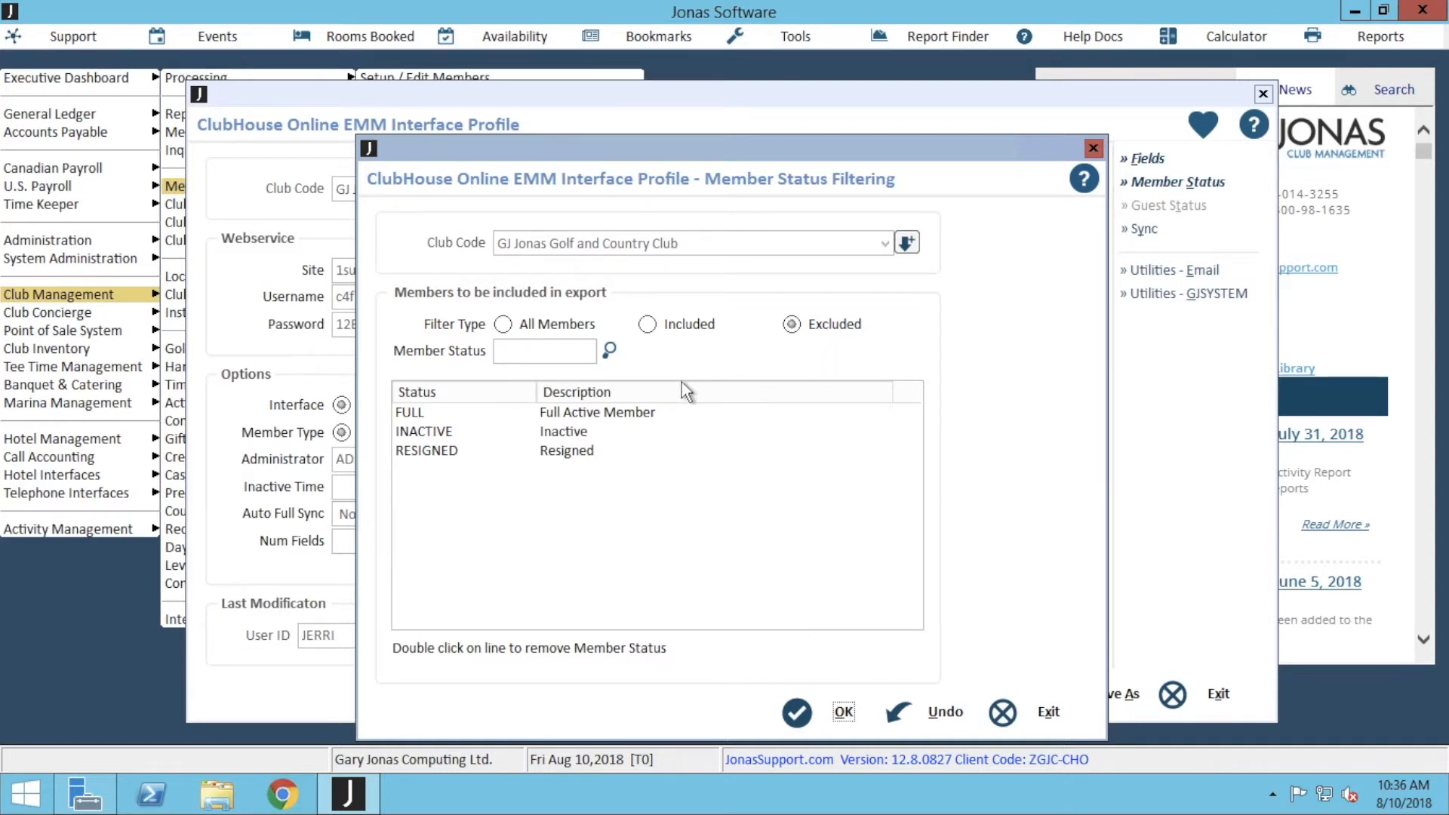
left_click(609, 350)
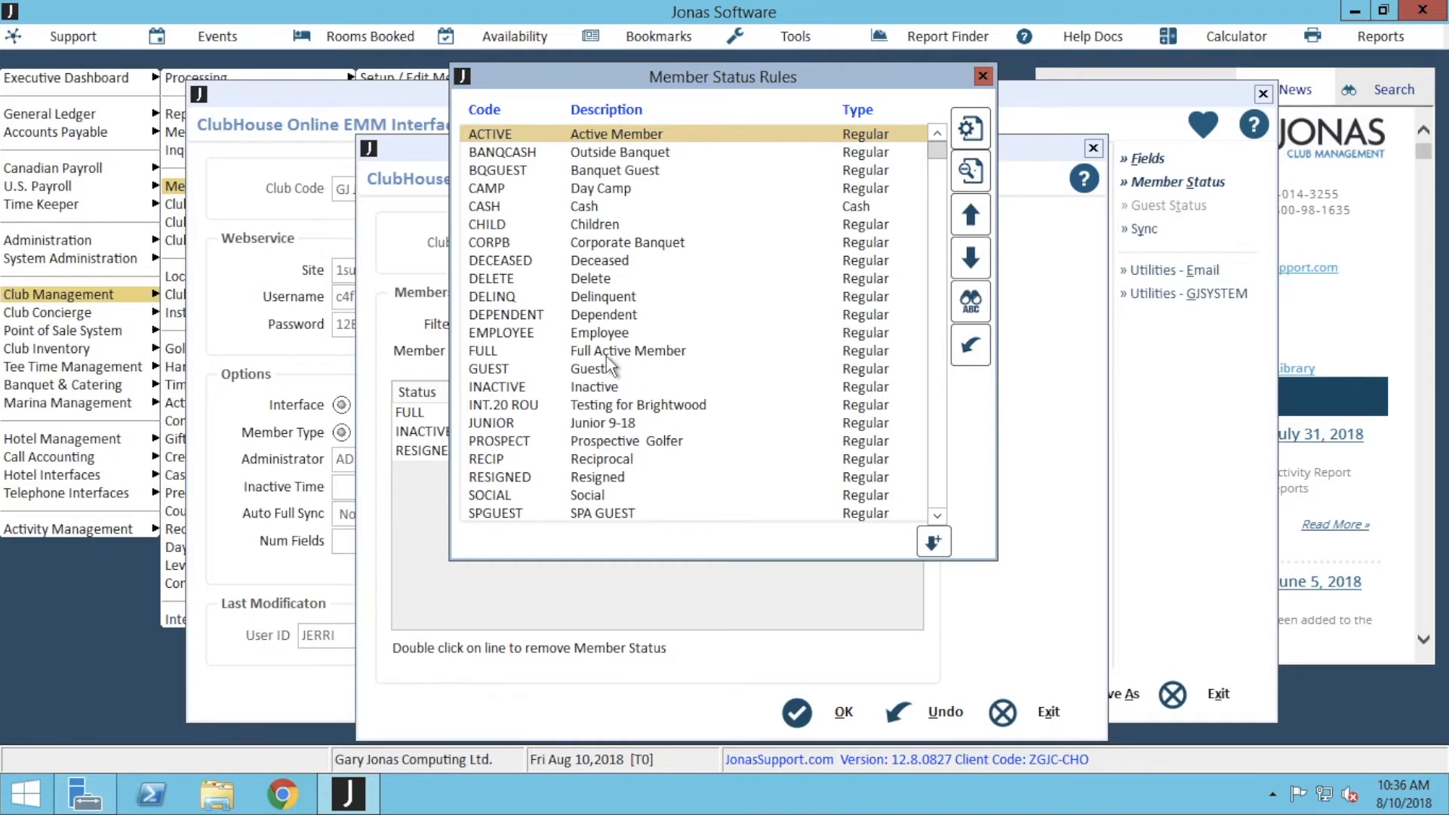
double_click(615, 405)
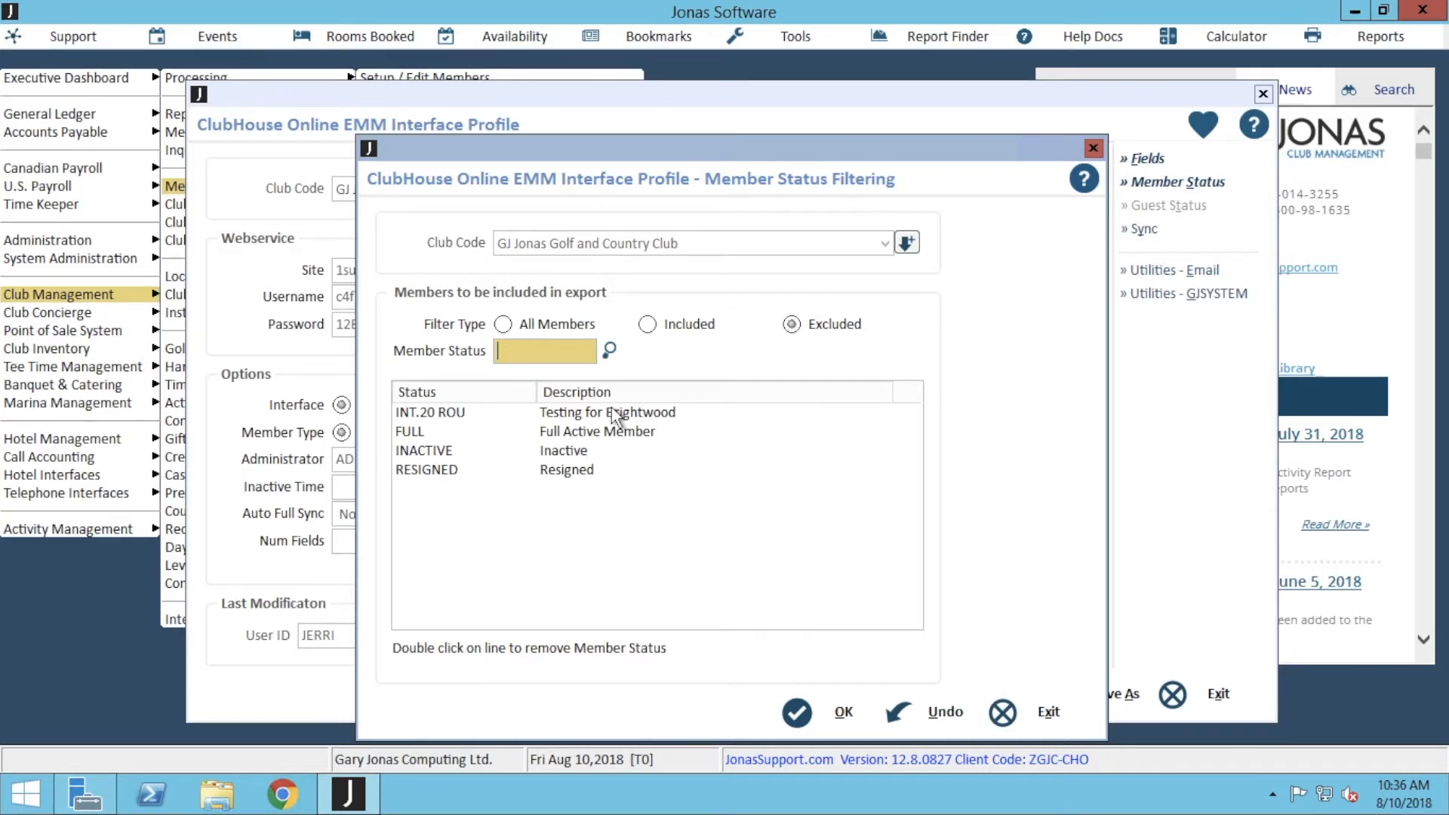
Remove the INT.20 ROU status from the excluded member statuses and save the filter
double_click(612, 410)
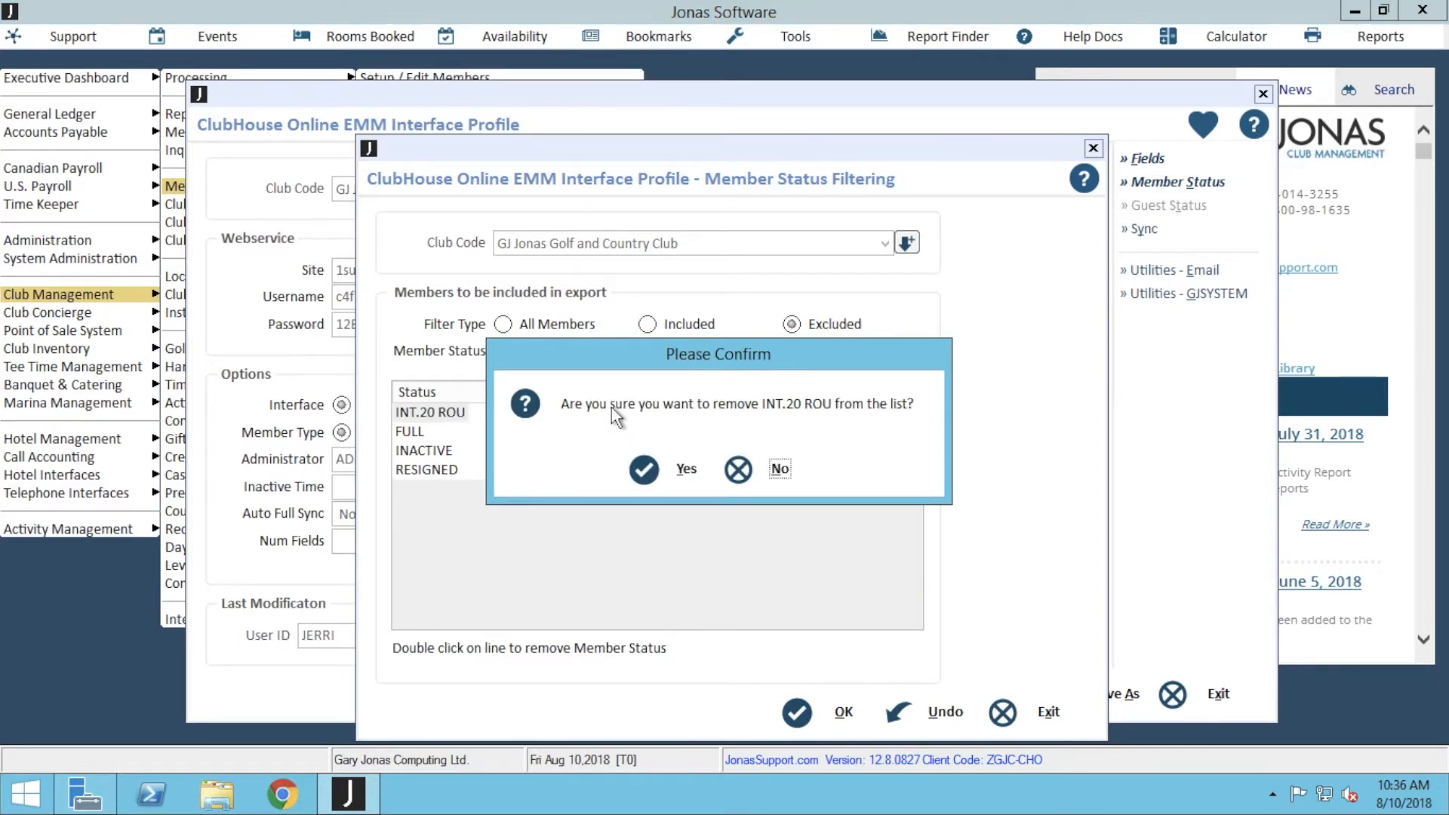
left_click(670, 476)
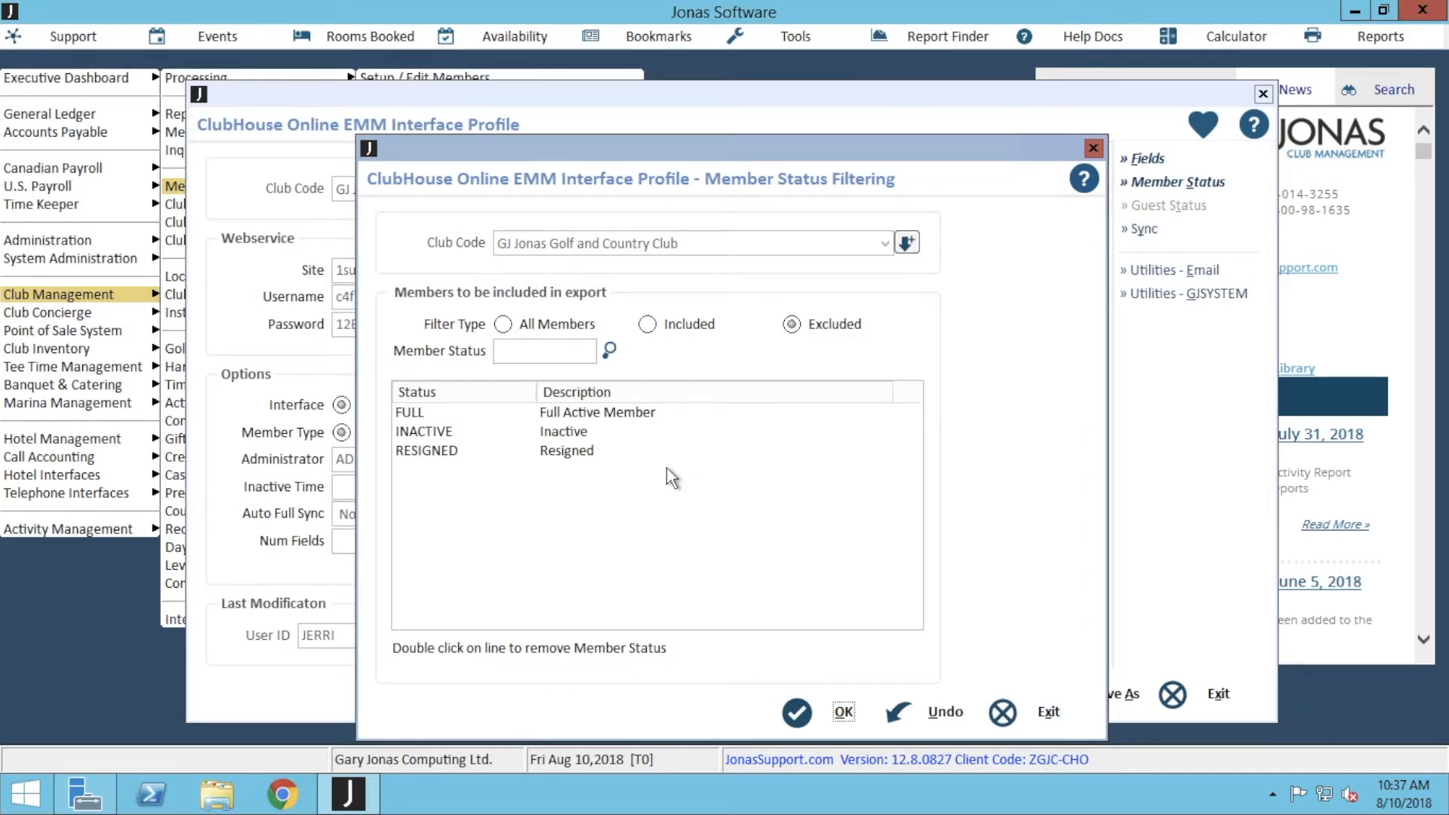
left_click(843, 710)
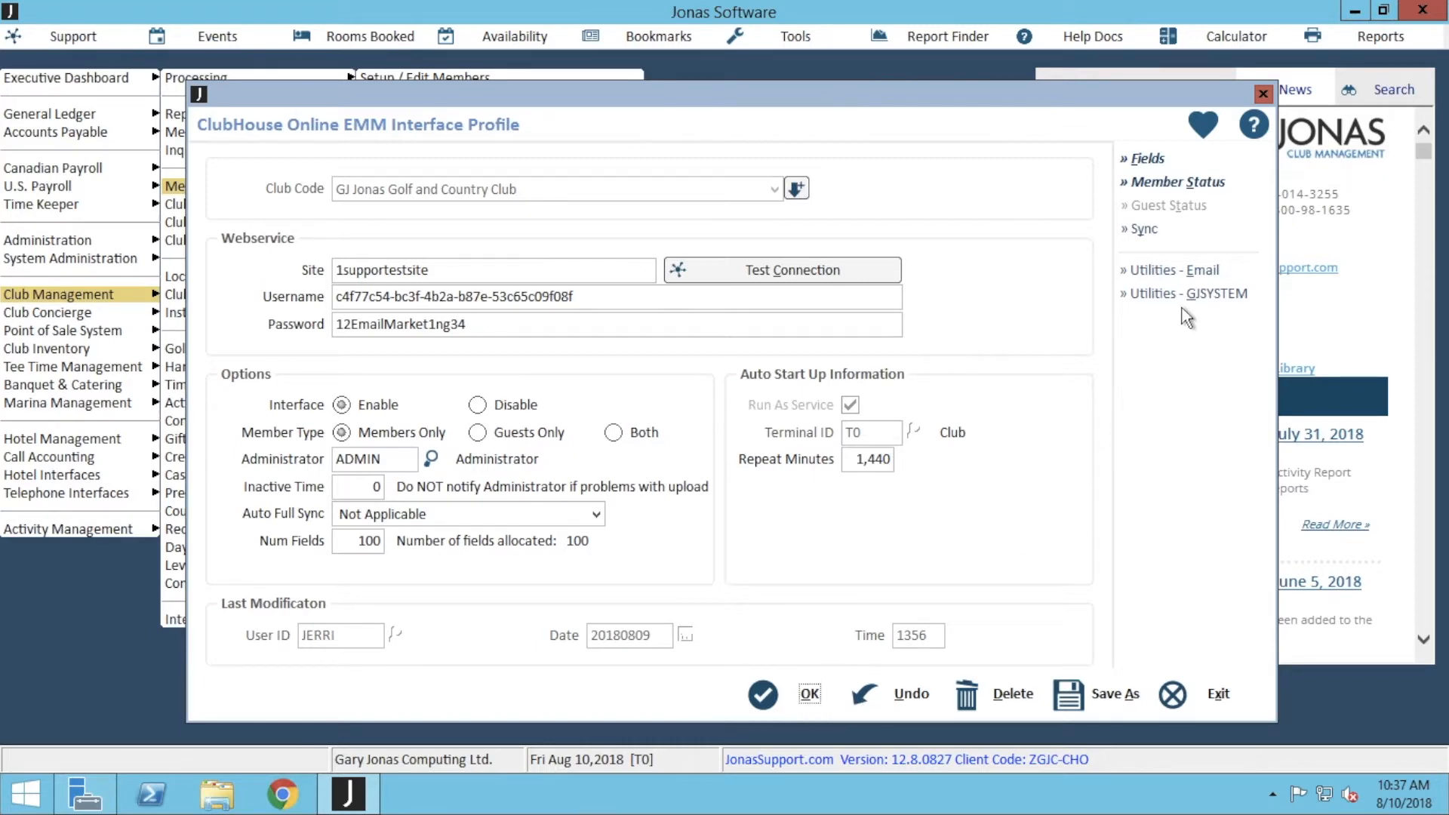
Review the profile's options for marking member and guest email addresses, keep them all at Don't Change, and save the profile
left_click(1189, 275)
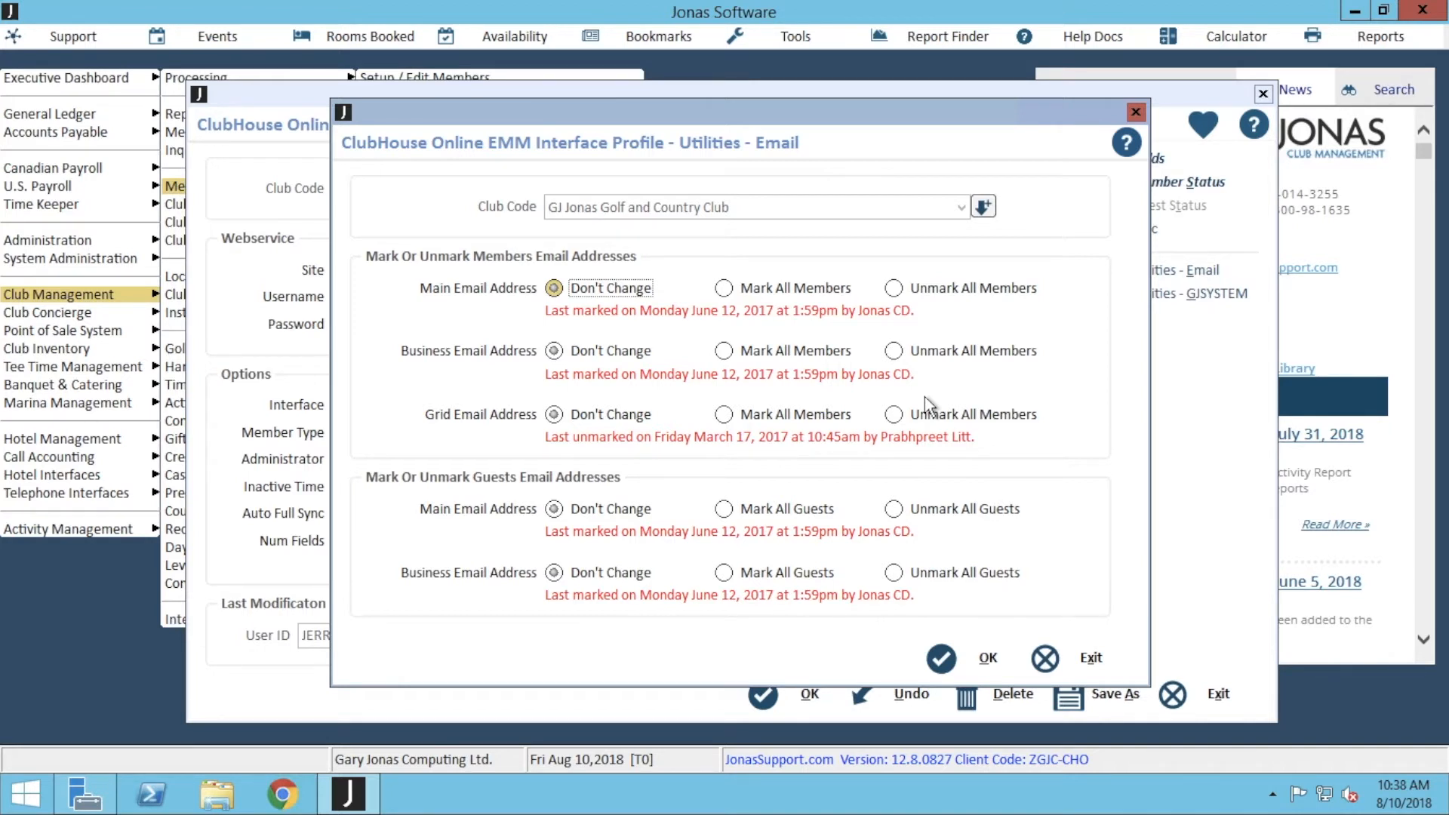
left_click(968, 658)
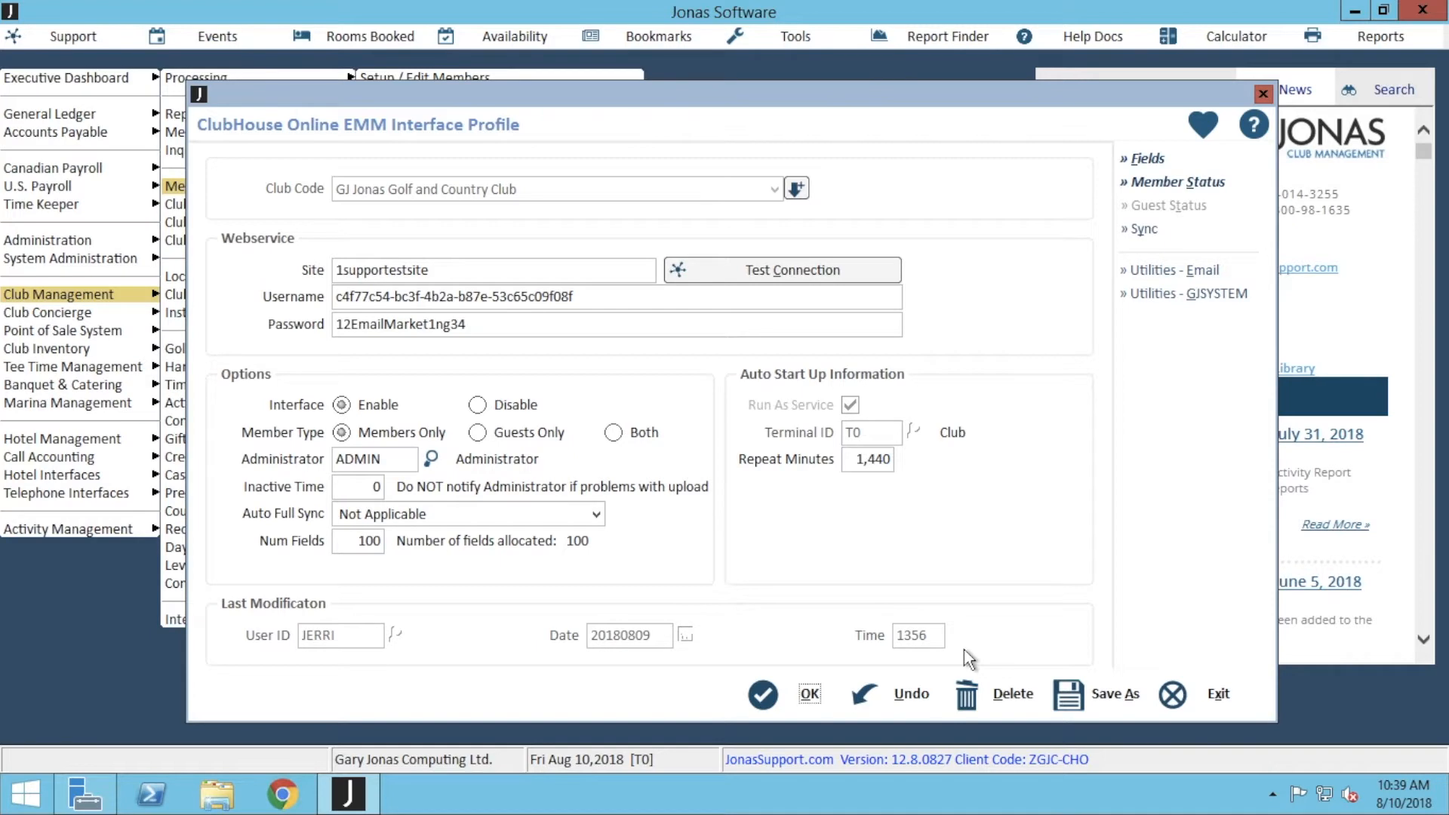
left_click(791, 708)
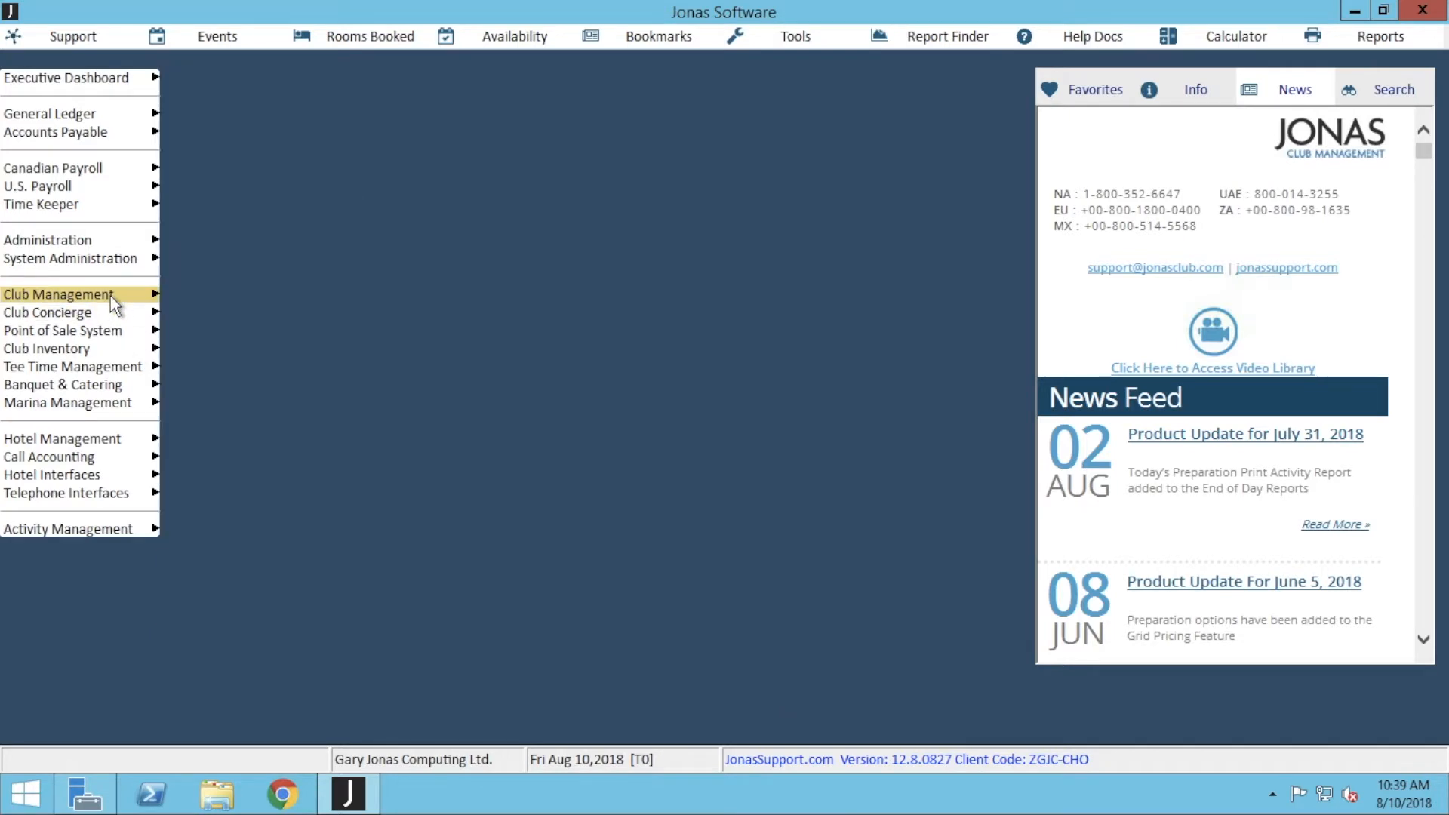
Open a member's record in Setup / Edit Members and review which of the member's email addresses are flagged for EMM
mouse_move(111, 296)
mouse_move(275, 181)
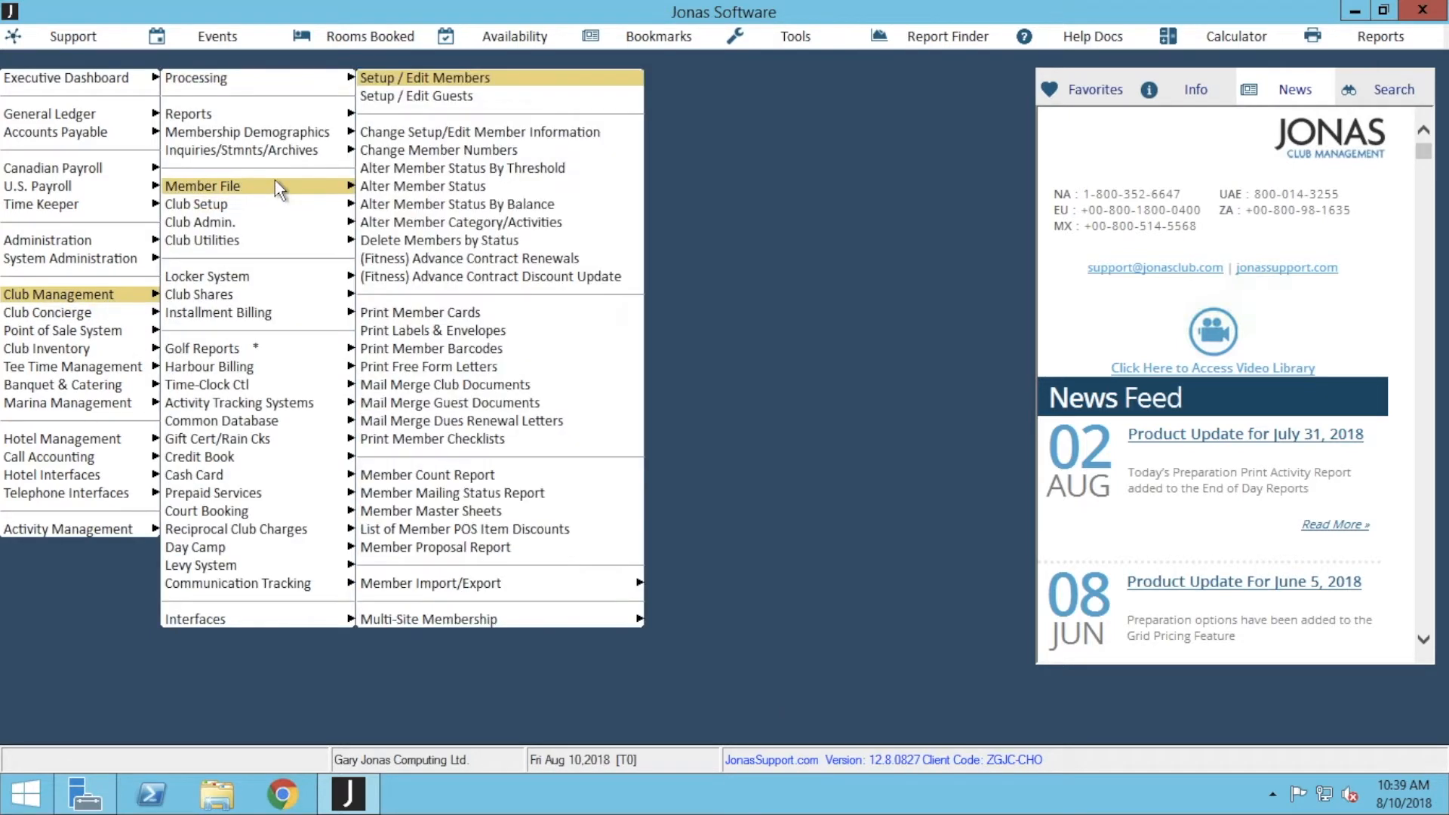
left_click(478, 79)
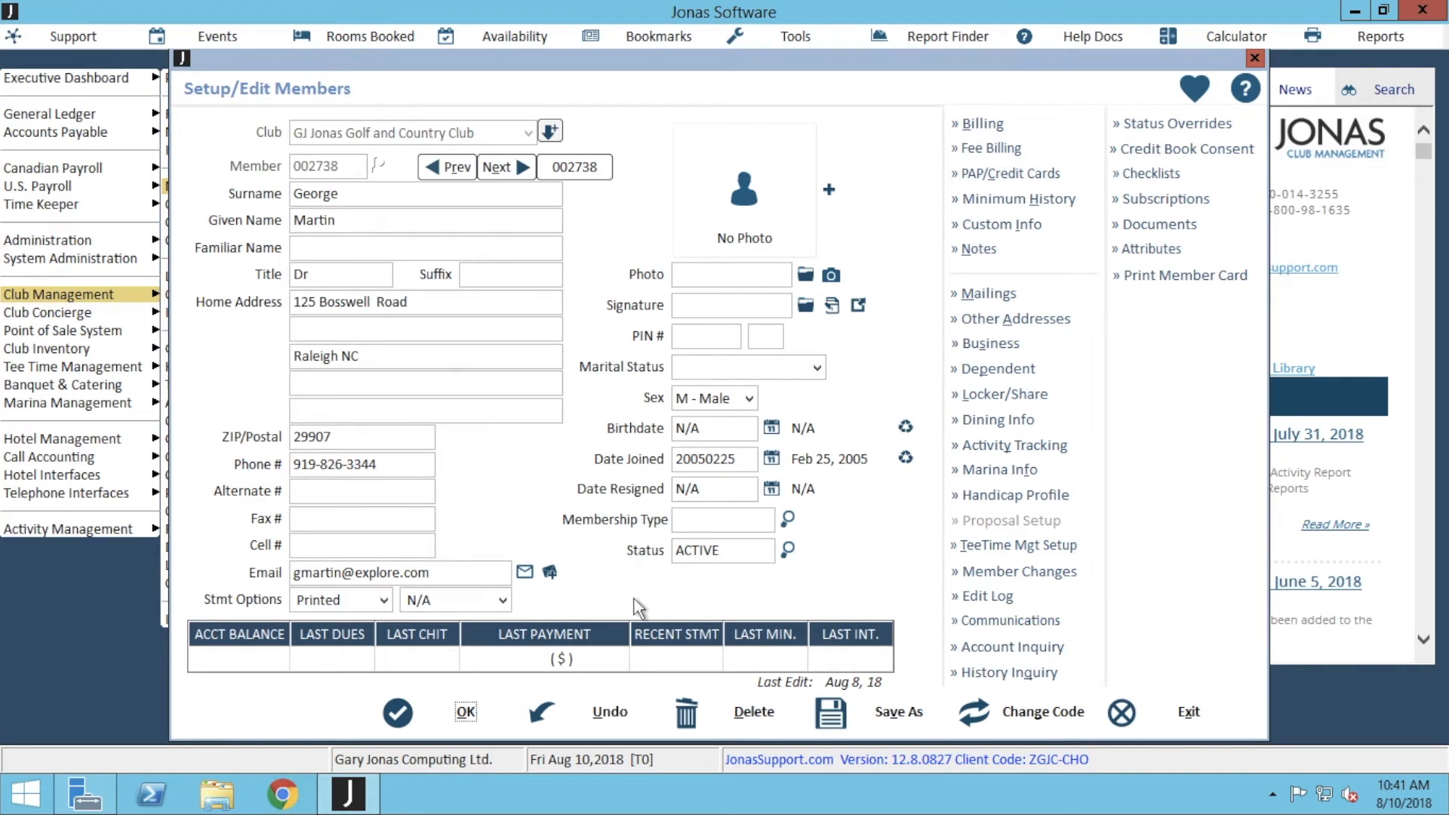
left_click(549, 573)
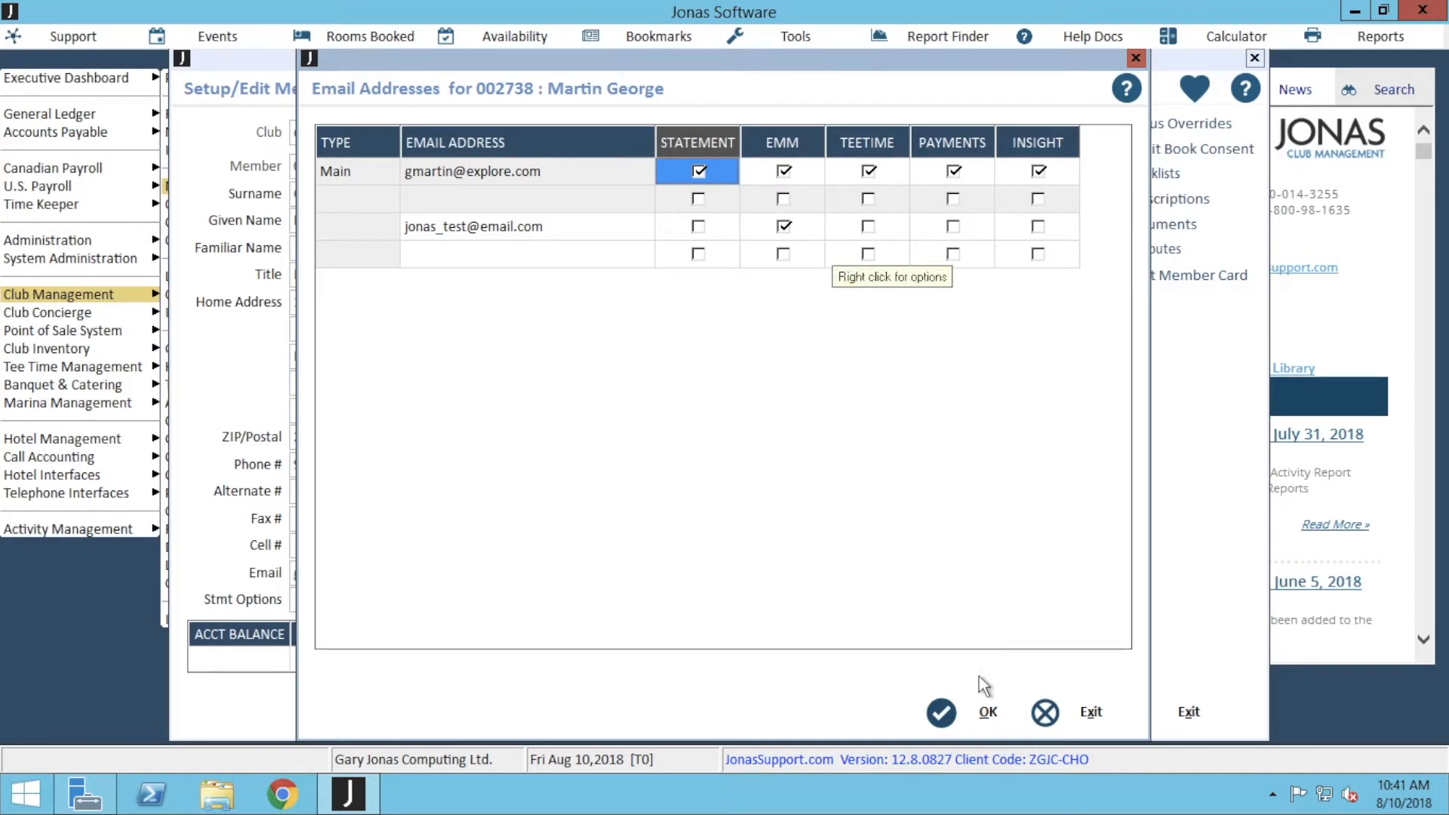
left_click(987, 711)
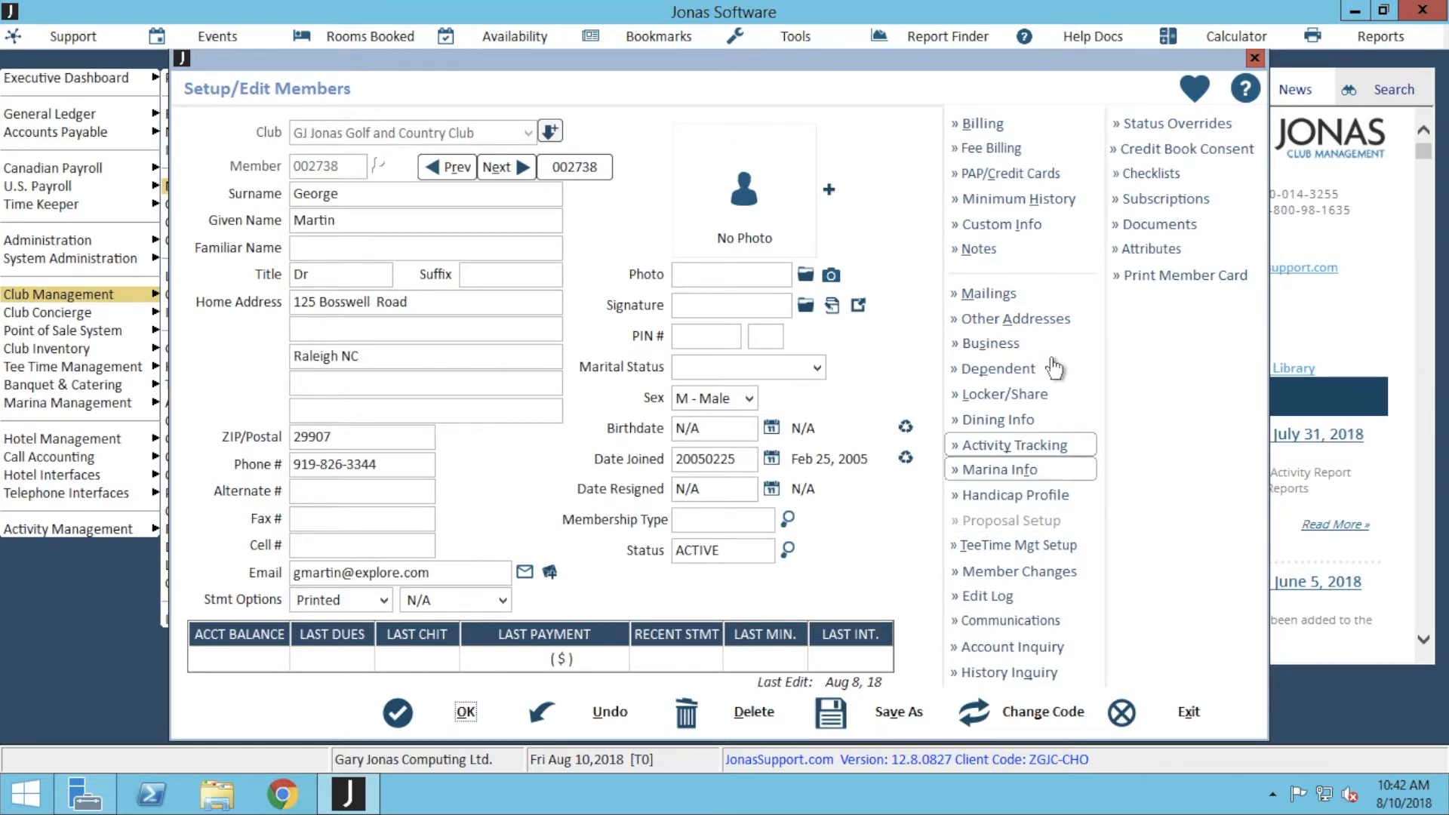
Review the member's custom info fields, save the record, and close Setup/Edit Members
left_click(1056, 238)
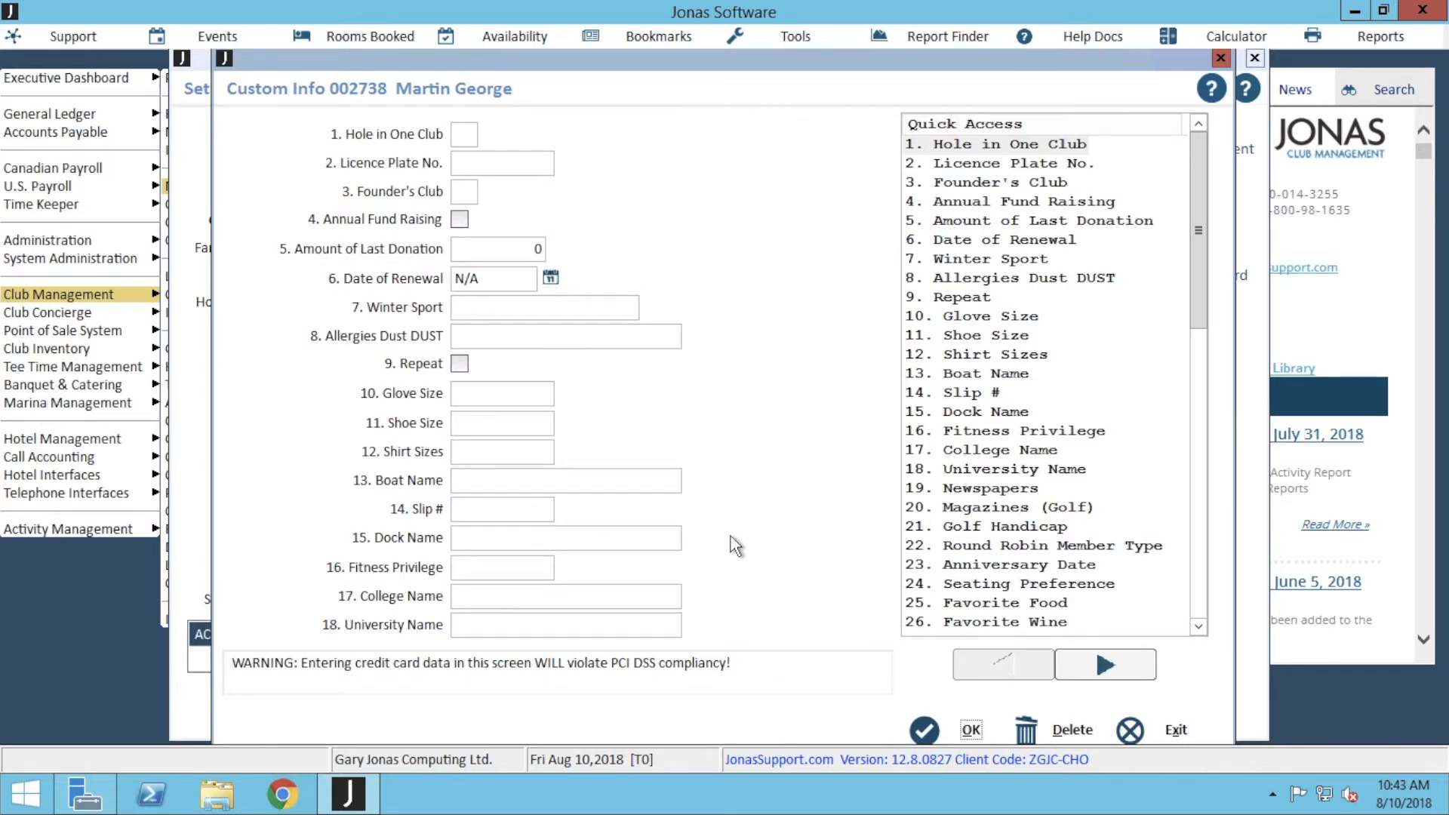
left_click(971, 729)
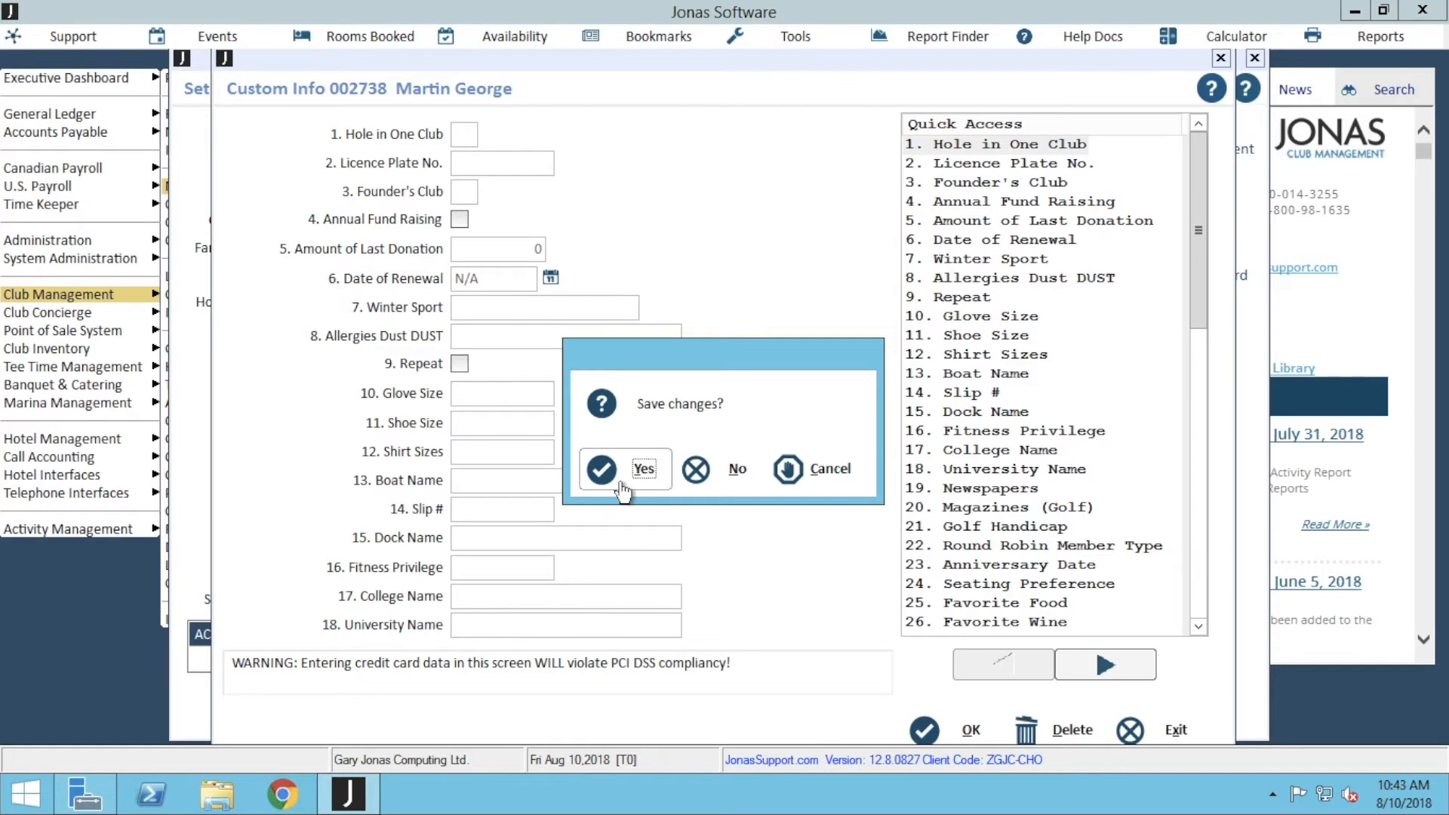
left_click(622, 489)
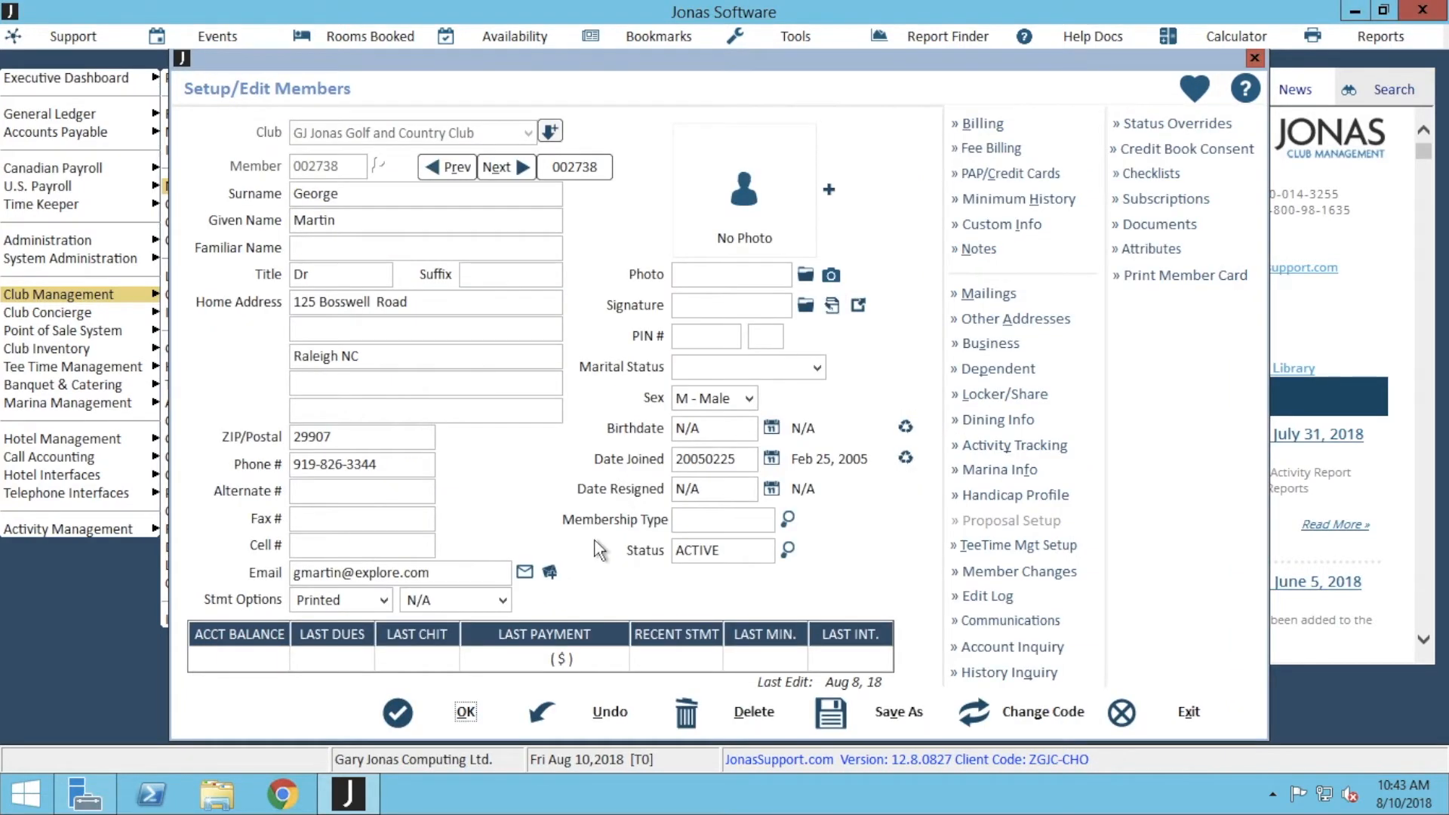
left_click(464, 716)
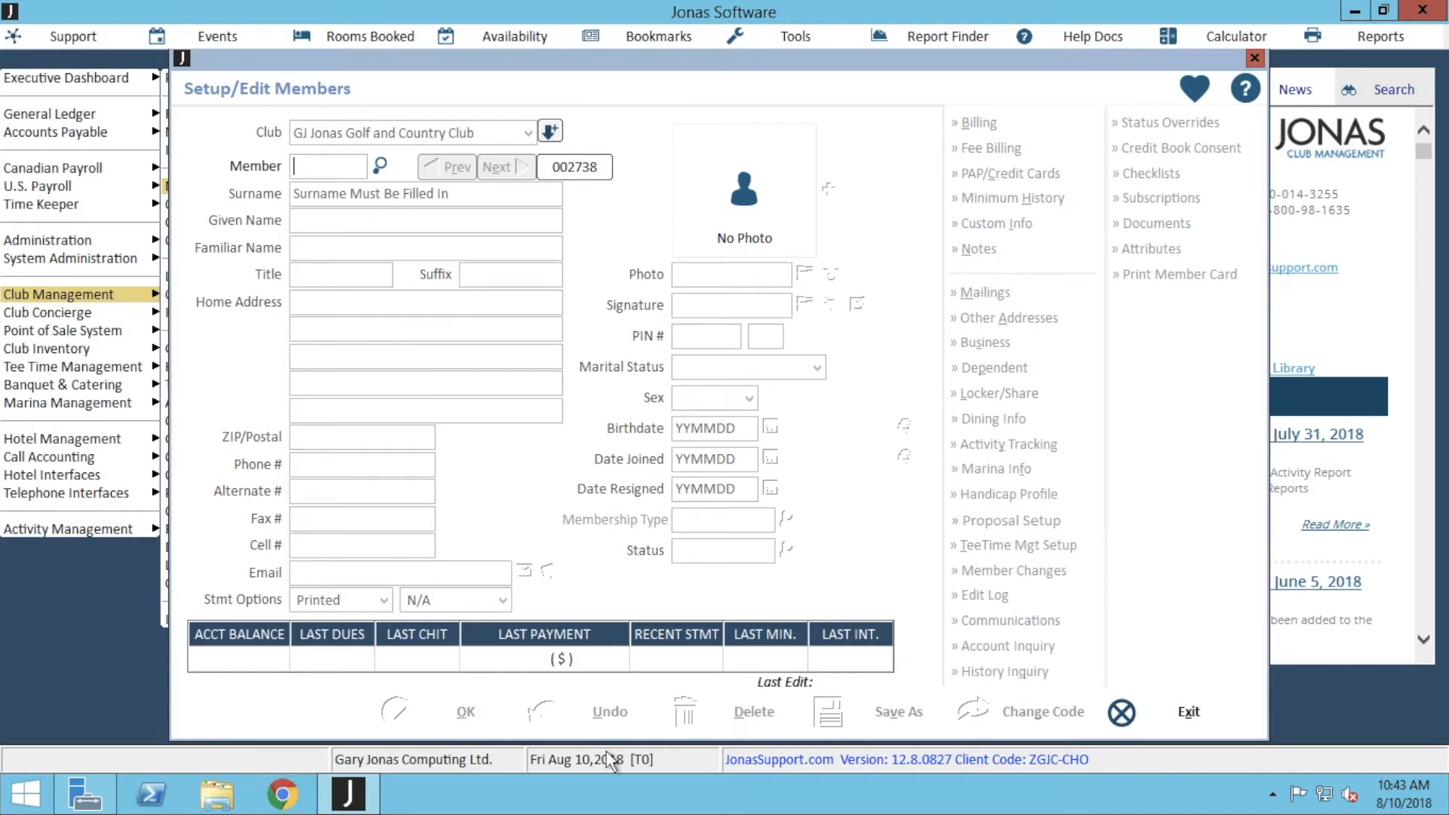
left_click(1135, 712)
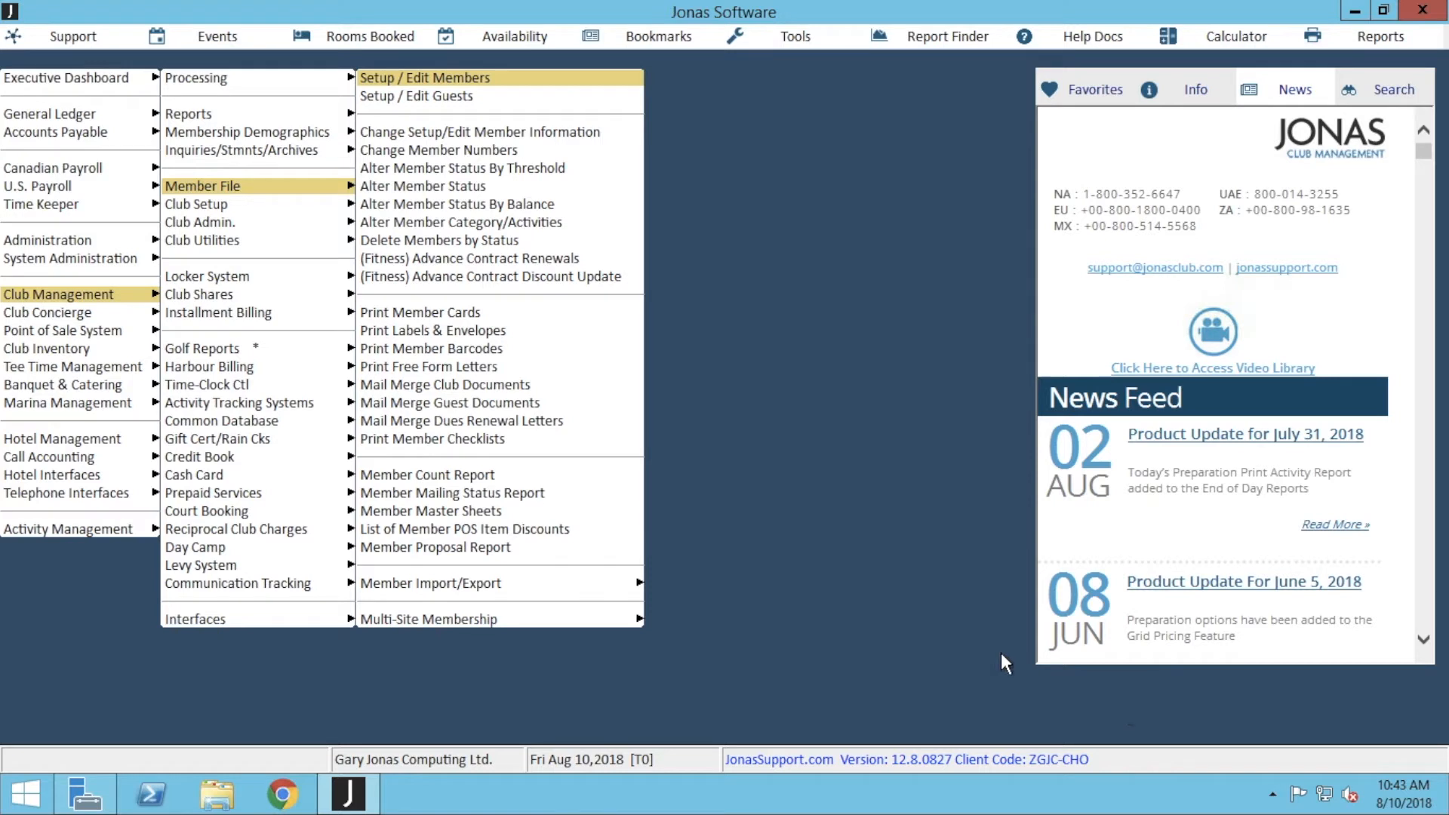
Review the ClubHouse Online EMM profile's field mappings and the report generator codes available for an empty row, then accept the mapping
mouse_move(585, 588)
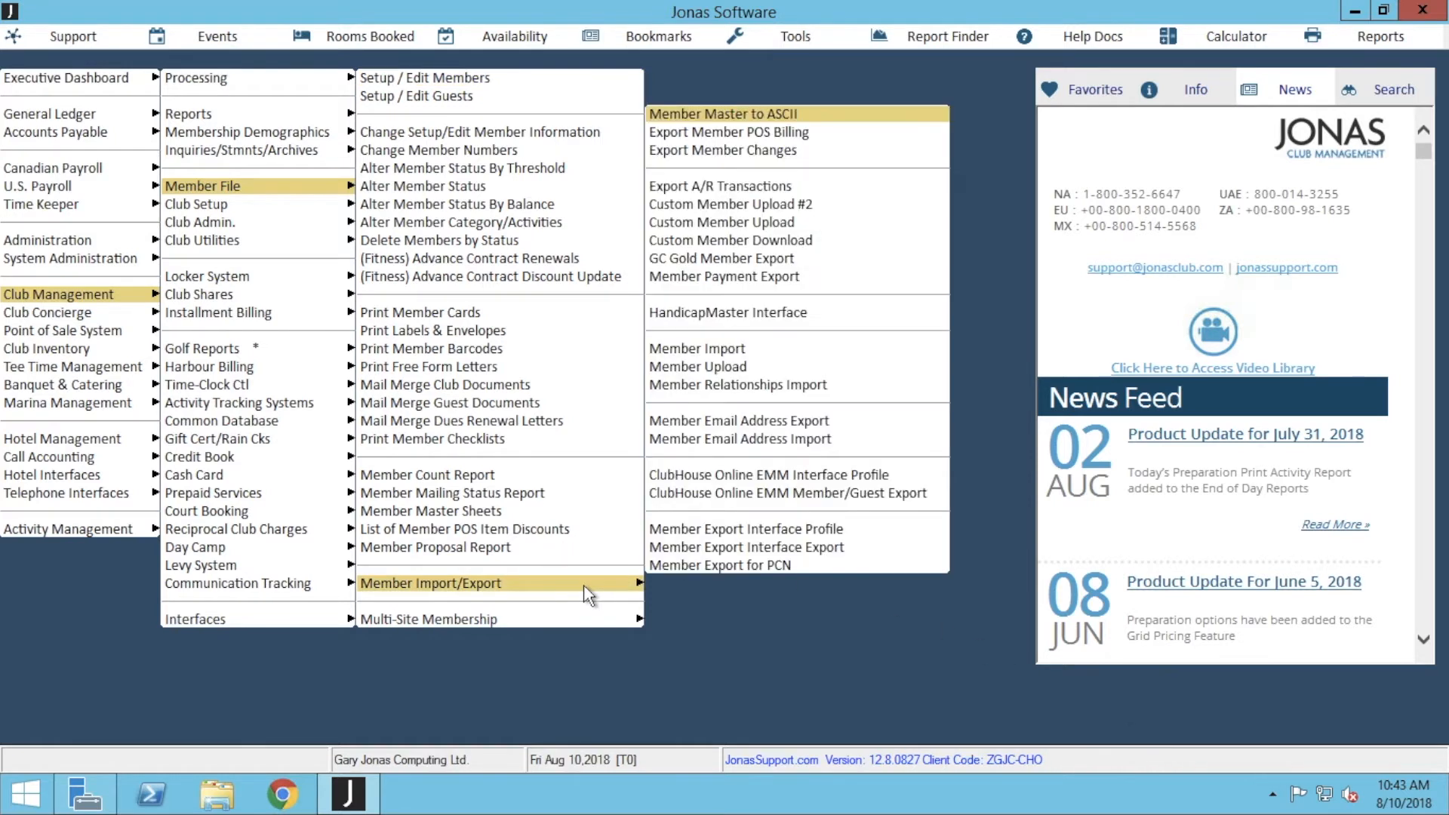
left_click(903, 477)
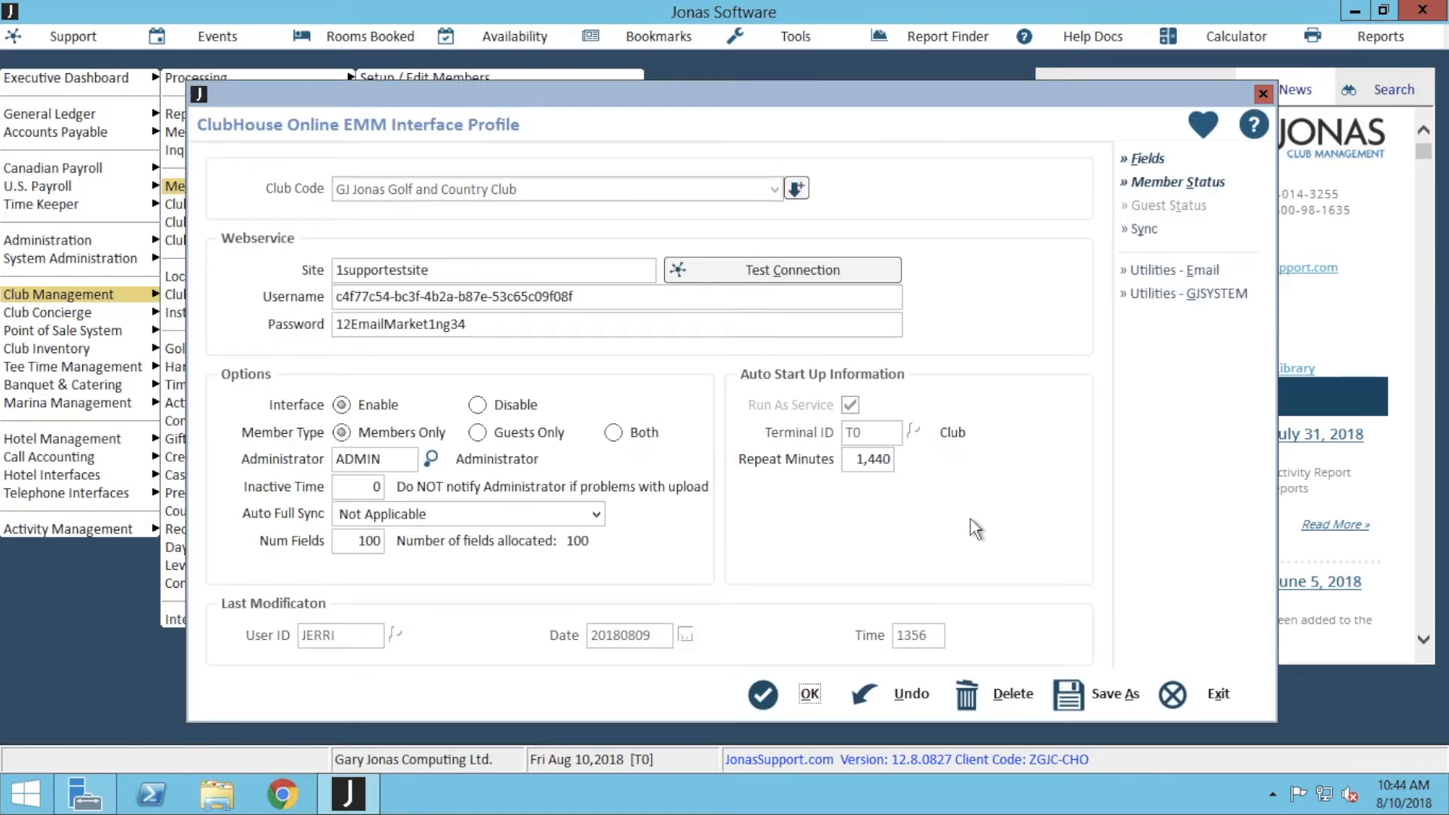
left_click(1189, 157)
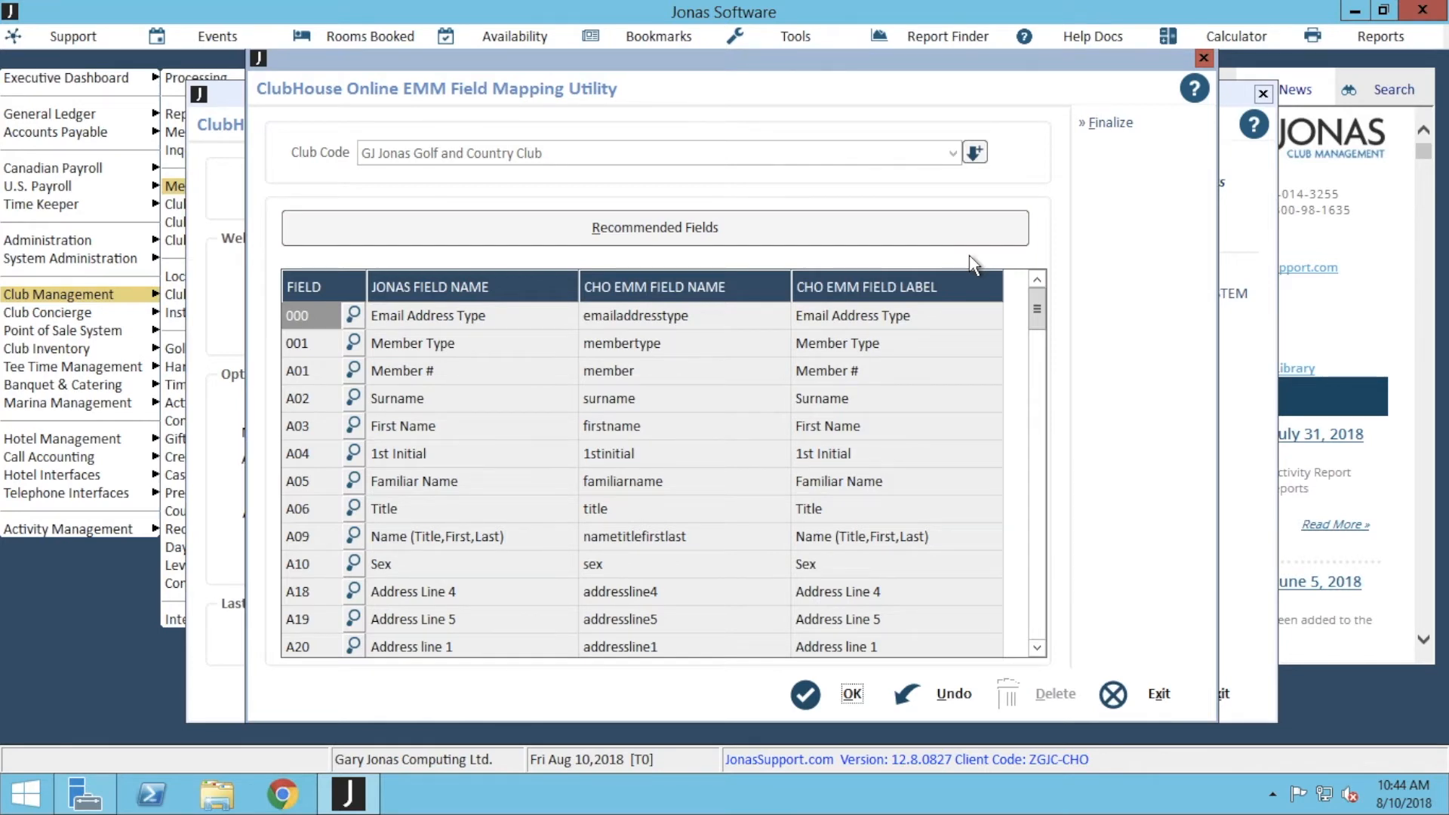
left_click_drag(1040, 315, 1036, 468)
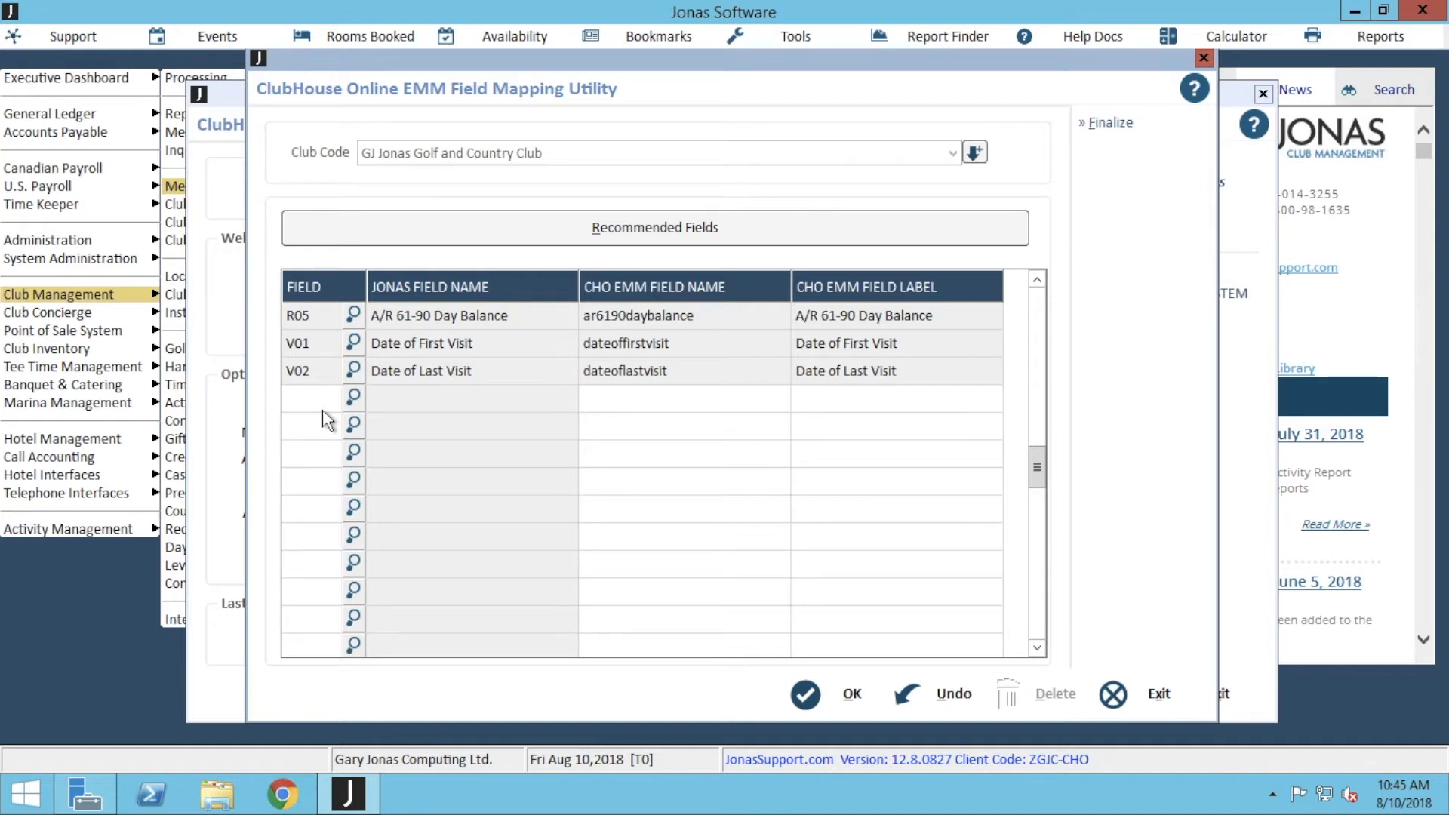
left_click(352, 399)
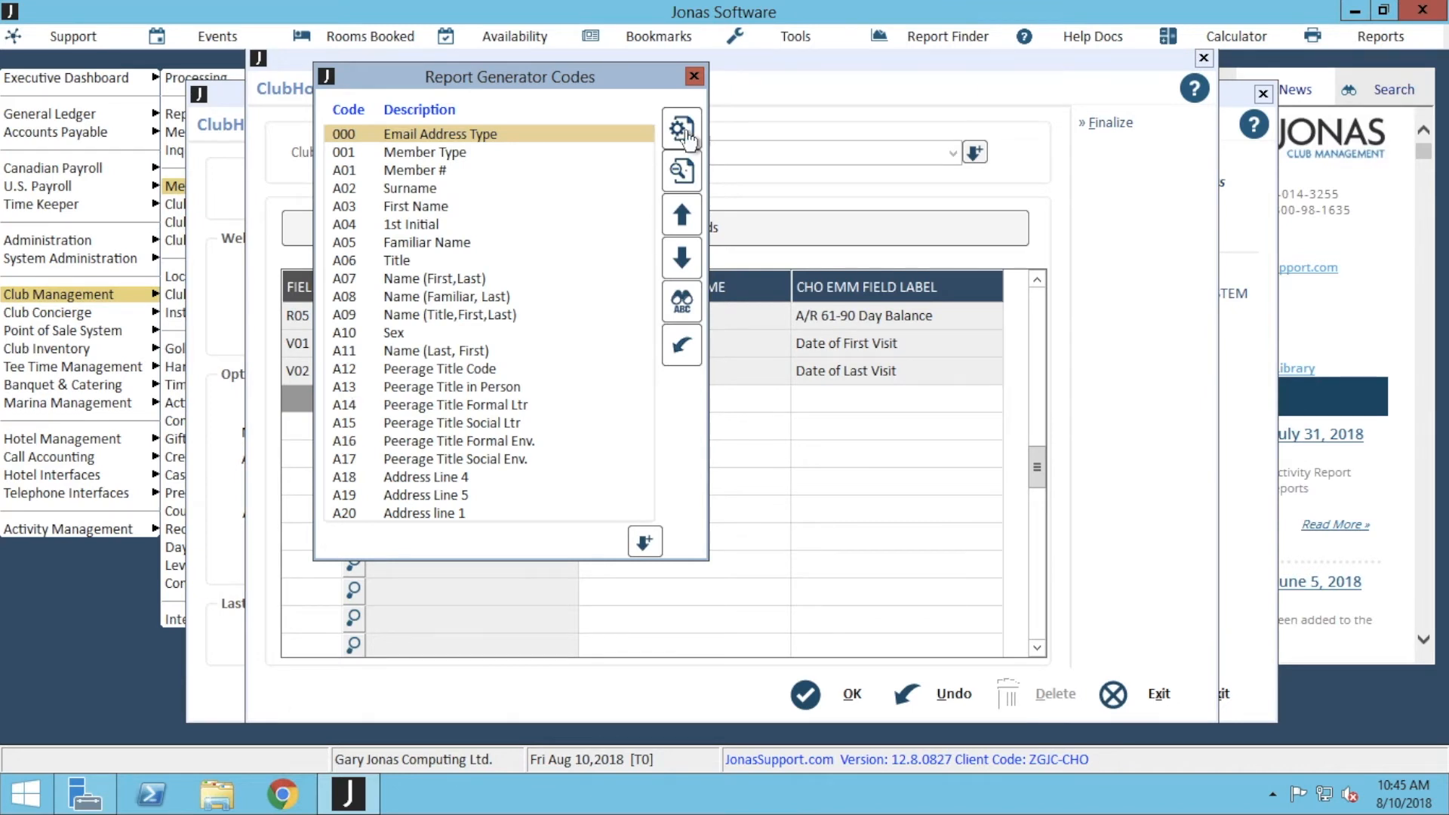
left_click(700, 74)
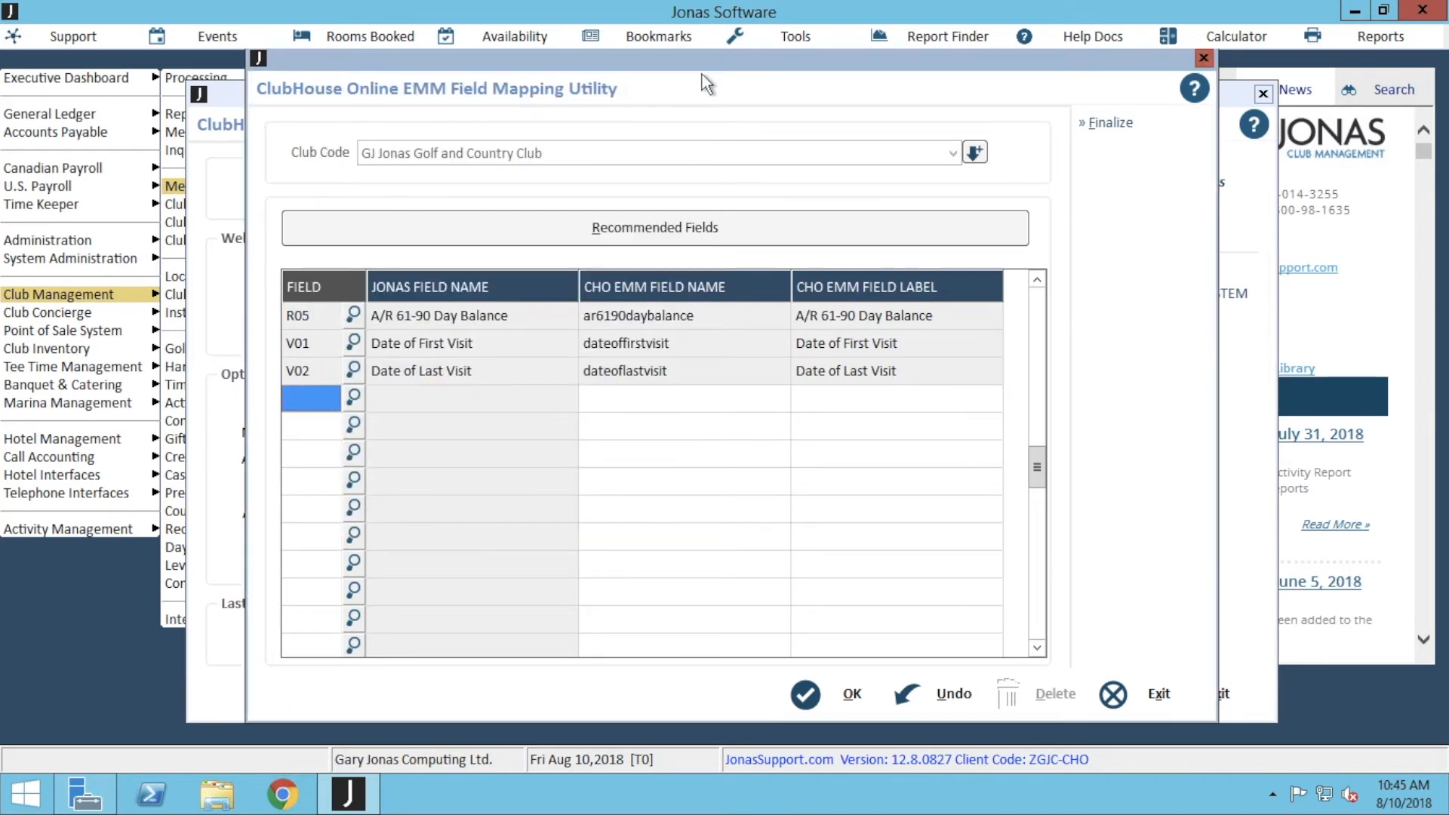
left_click(852, 698)
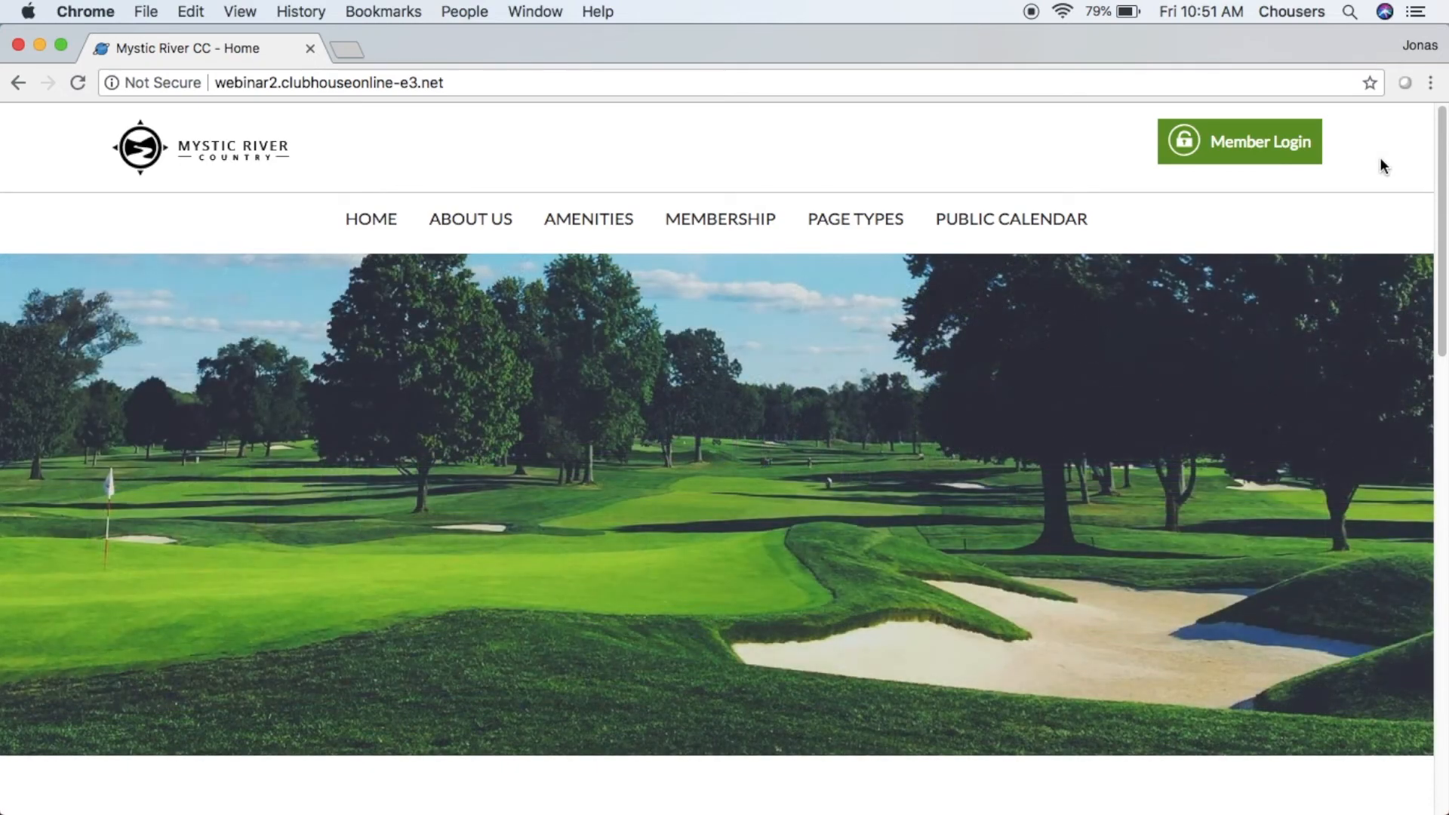
Log in to the Mystic River club website in Chrome with the member's username and password
left_click(1261, 158)
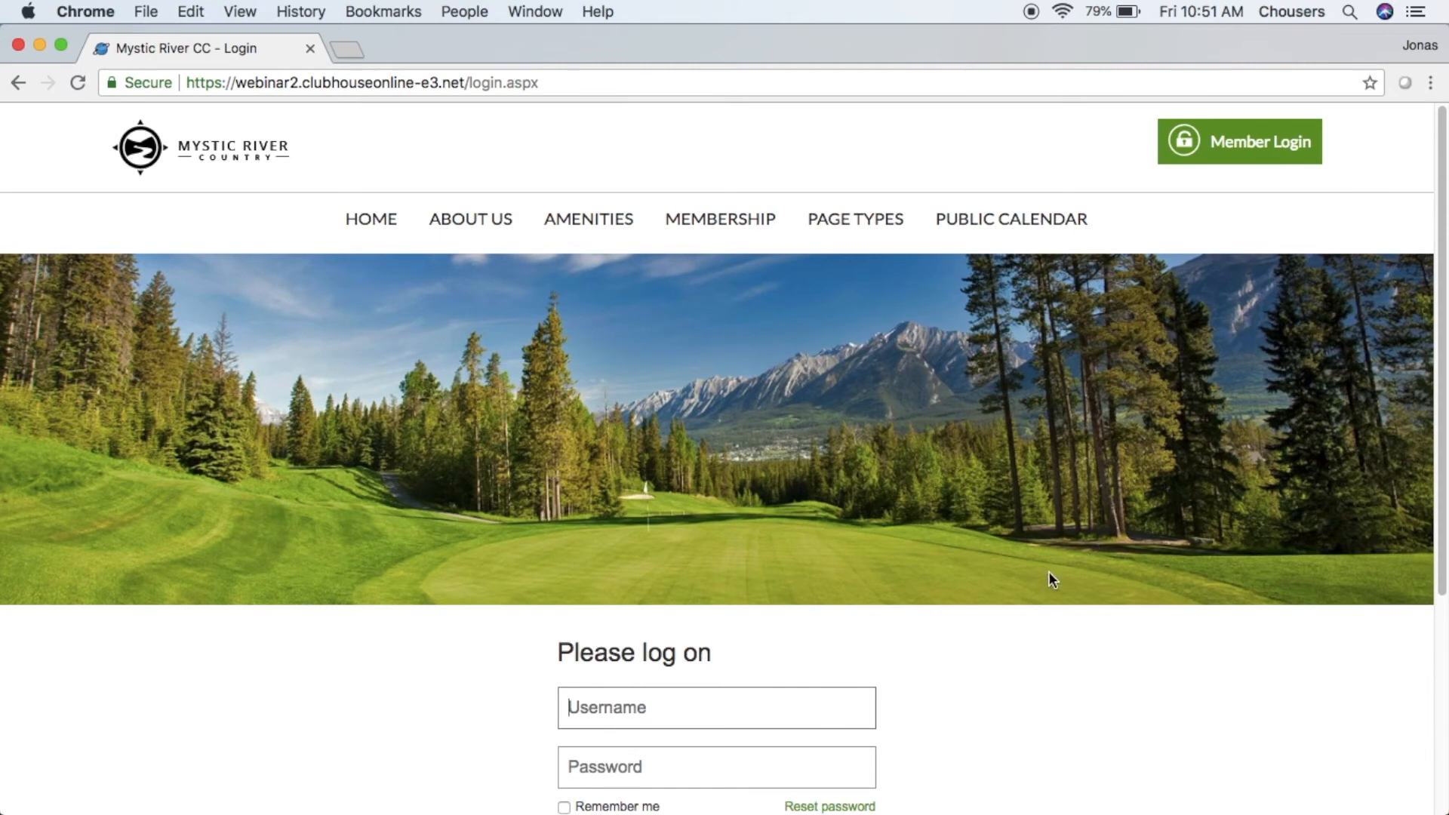
type("alyssa")
key("Tab")
type("*******")
key("Return")
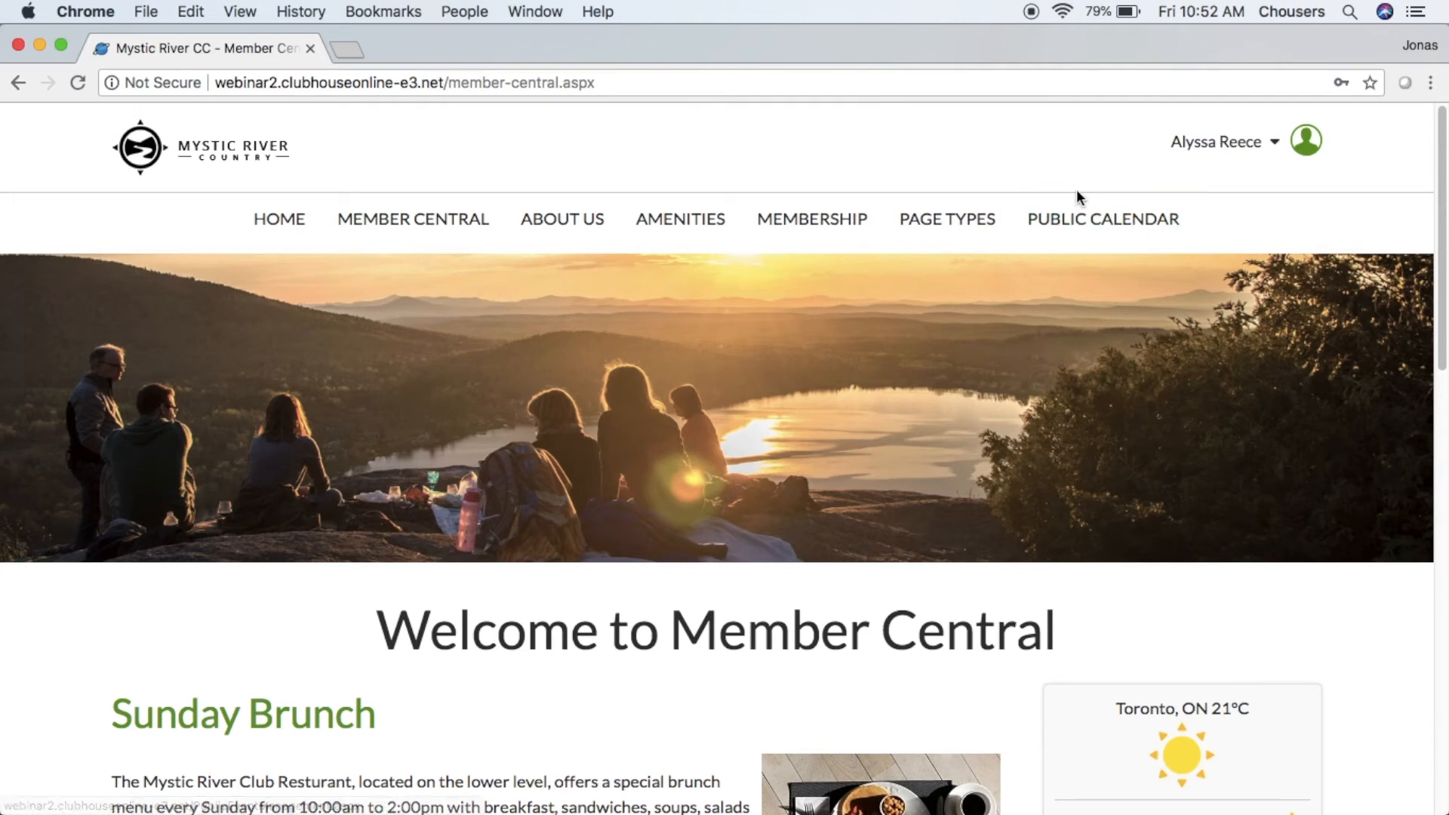
Switch to Club Central and open the Manage Contacts list in Email Marketing
left_click(1207, 160)
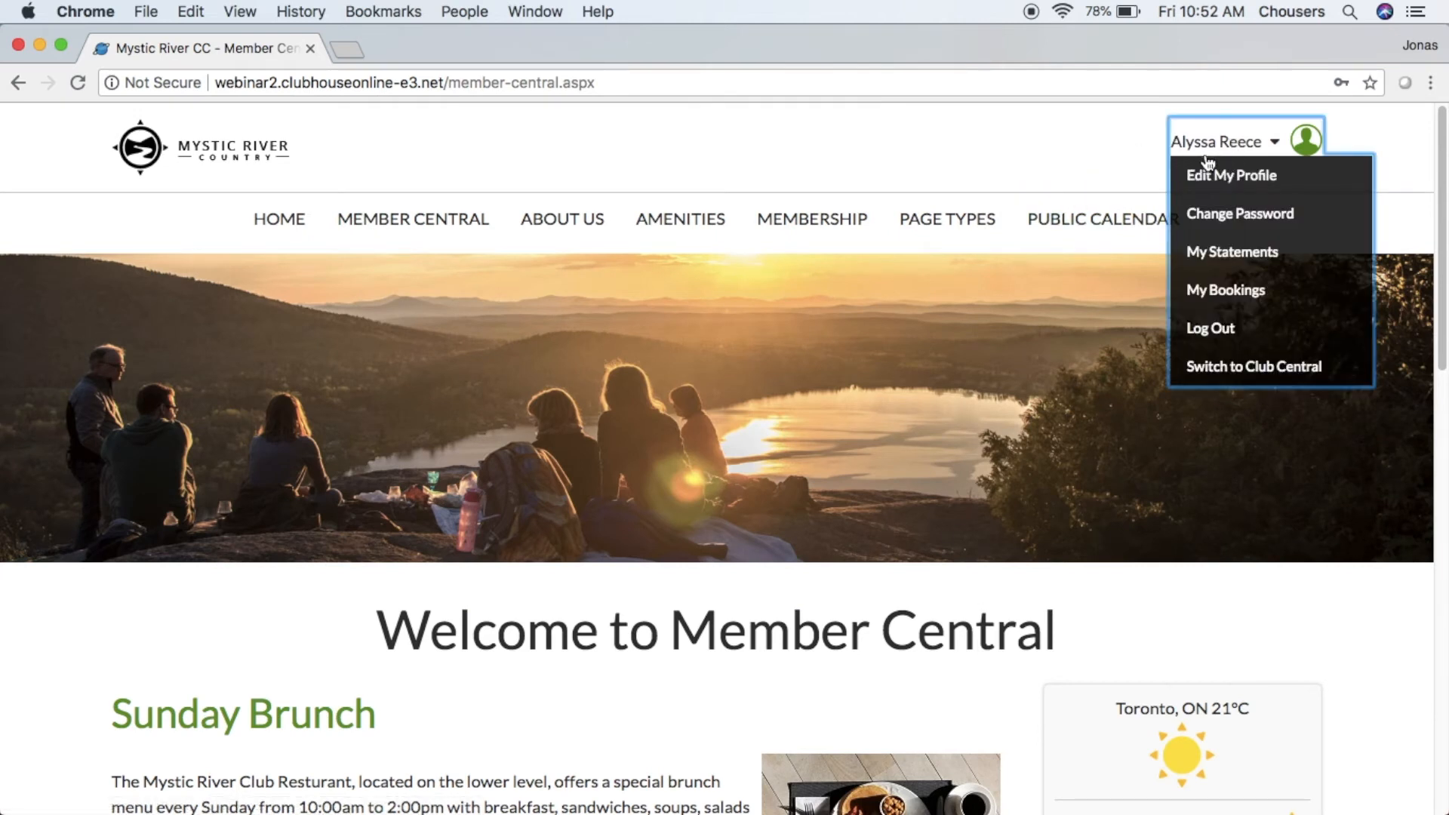
left_click(1258, 368)
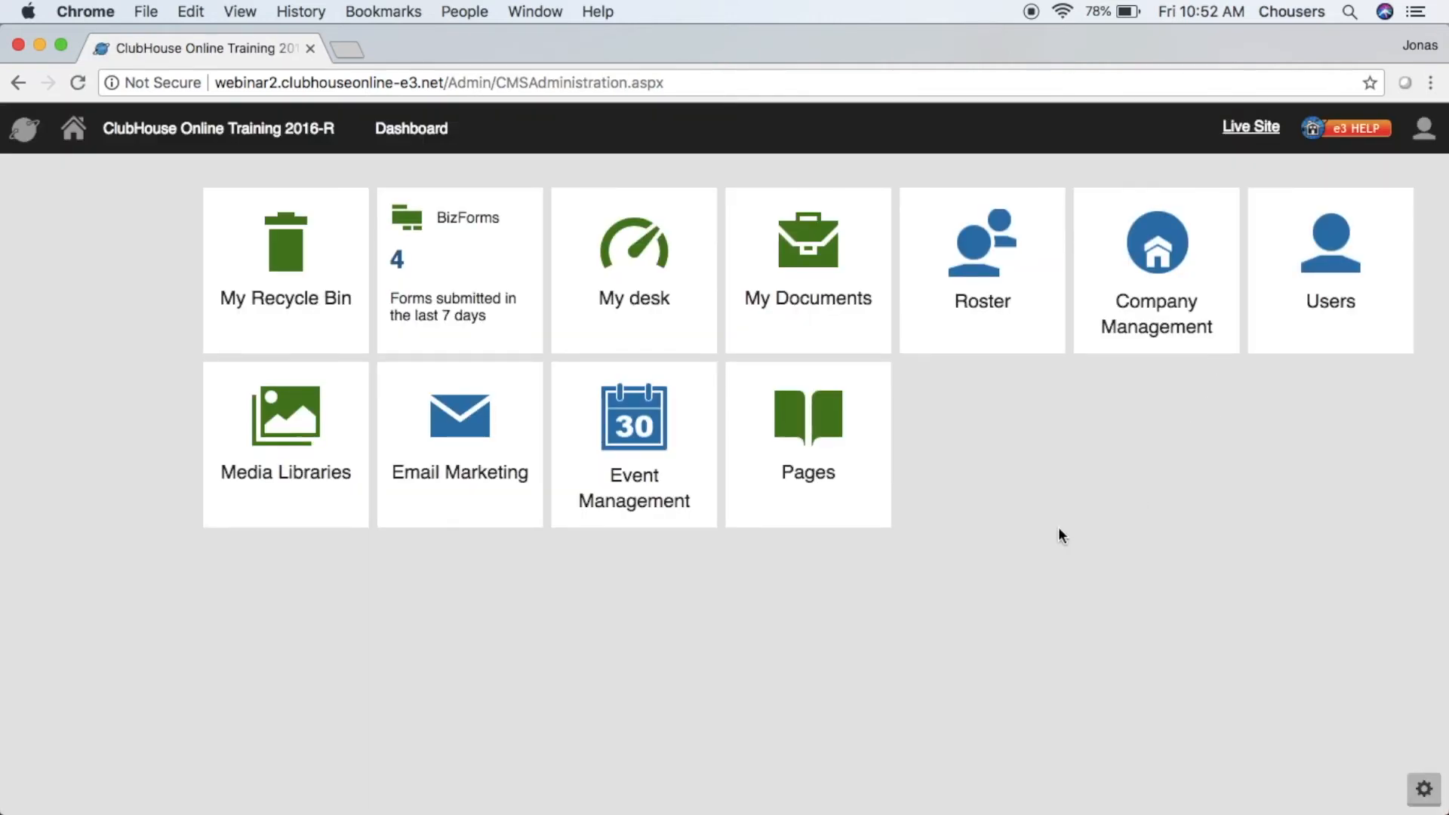
left_click(453, 507)
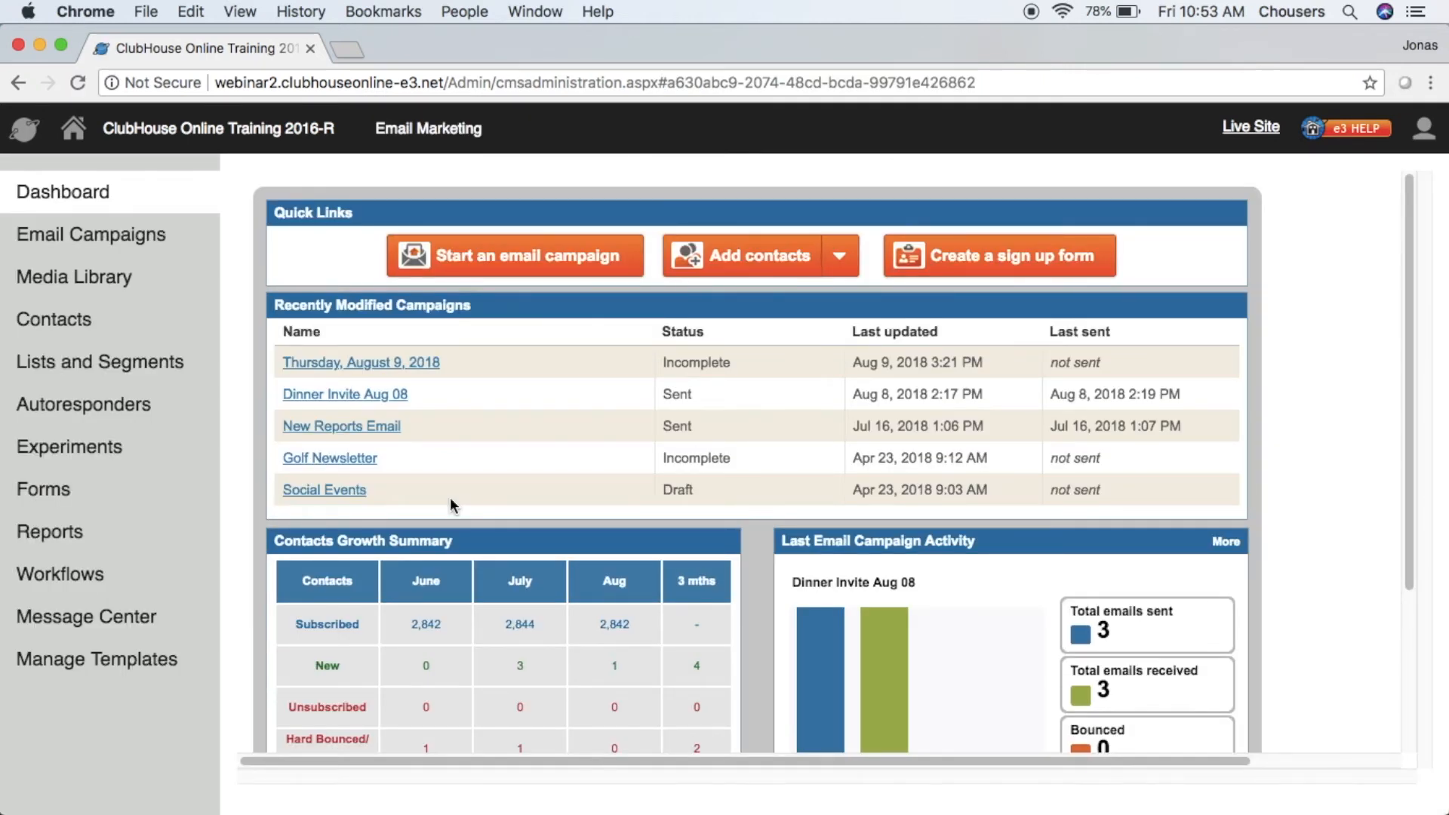
left_click(101, 322)
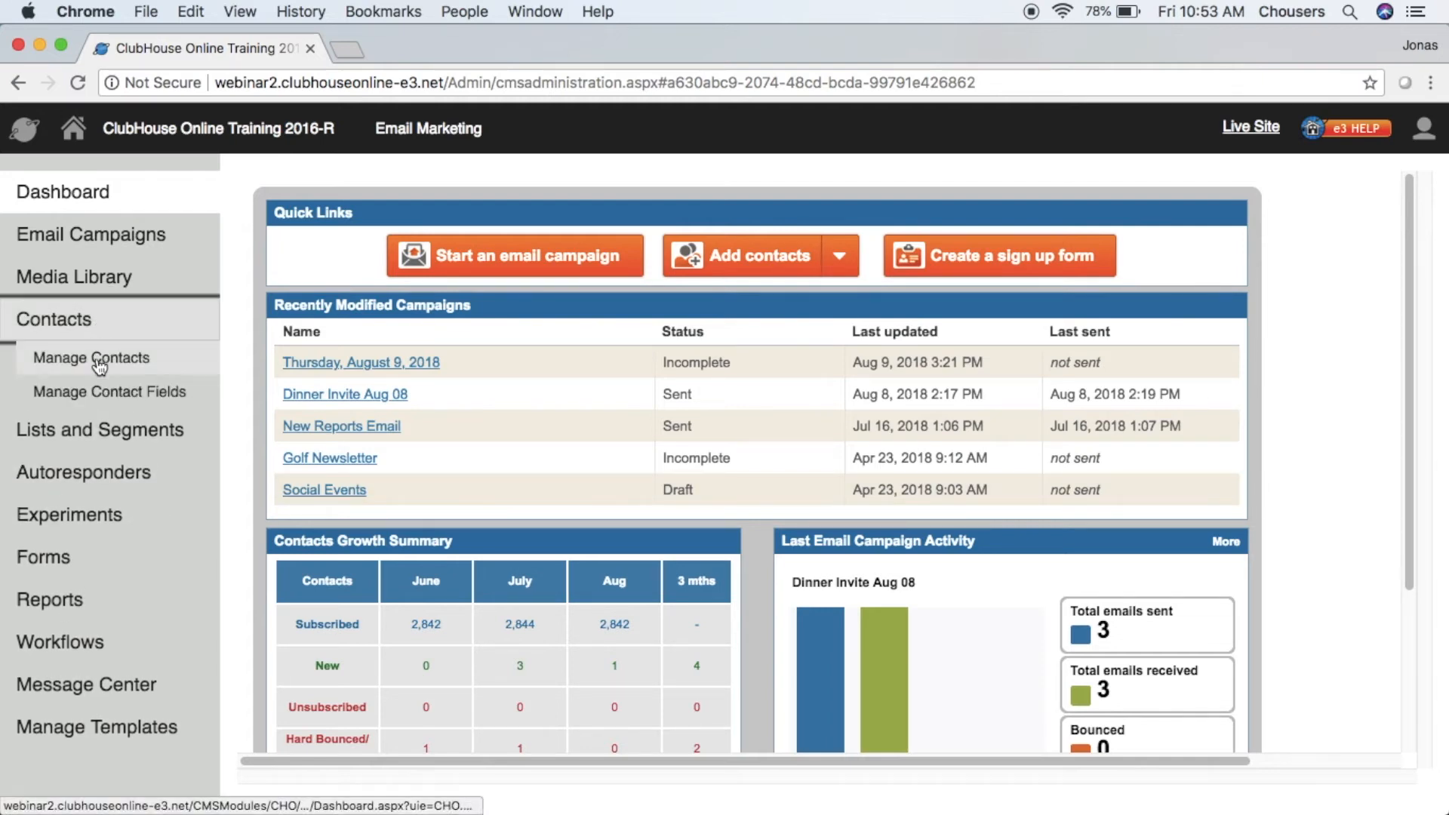
left_click(98, 360)
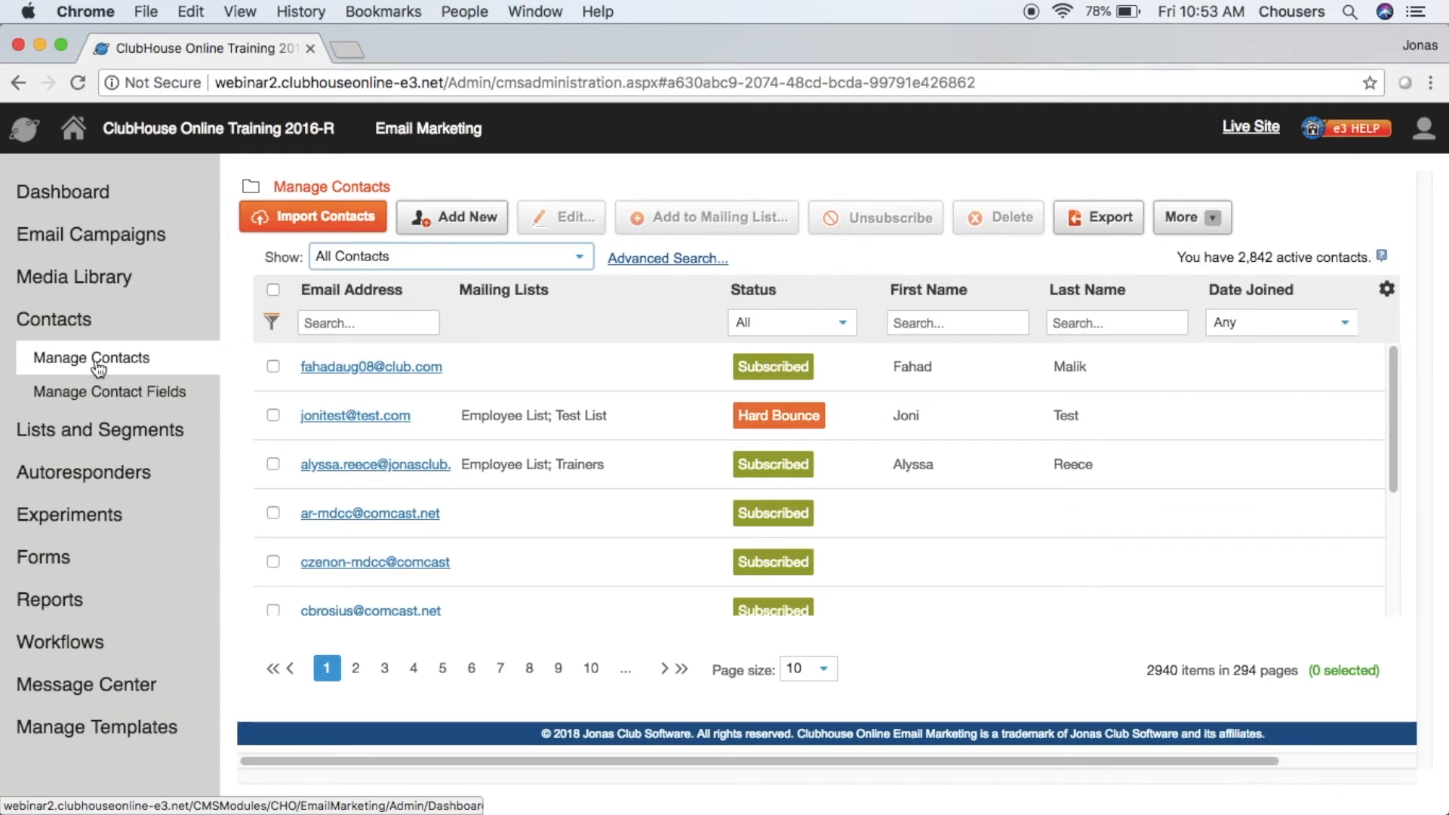
Start a new segment from the Segments list and remove the second filter from its filter group
left_click(106, 442)
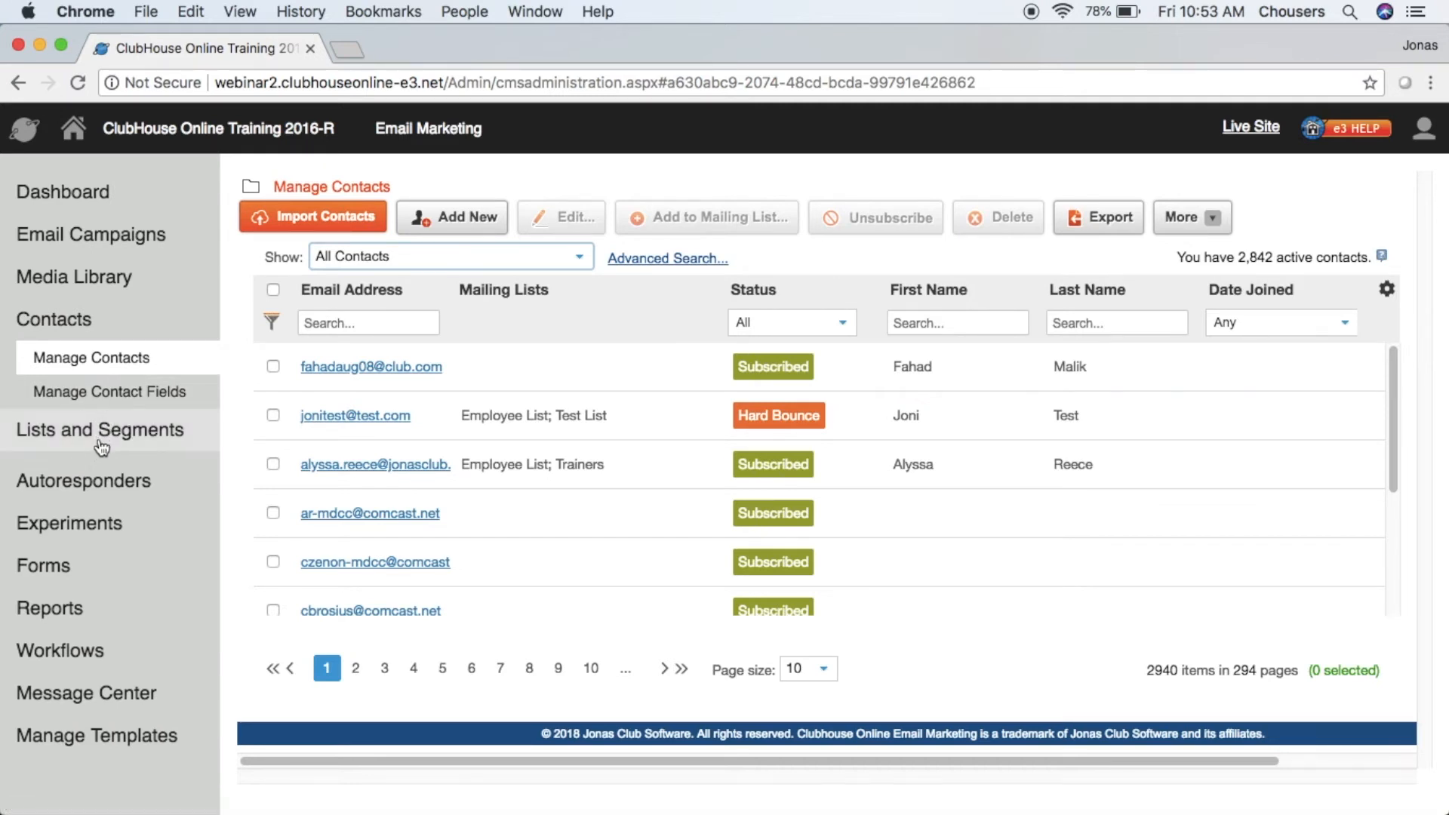
left_click(124, 509)
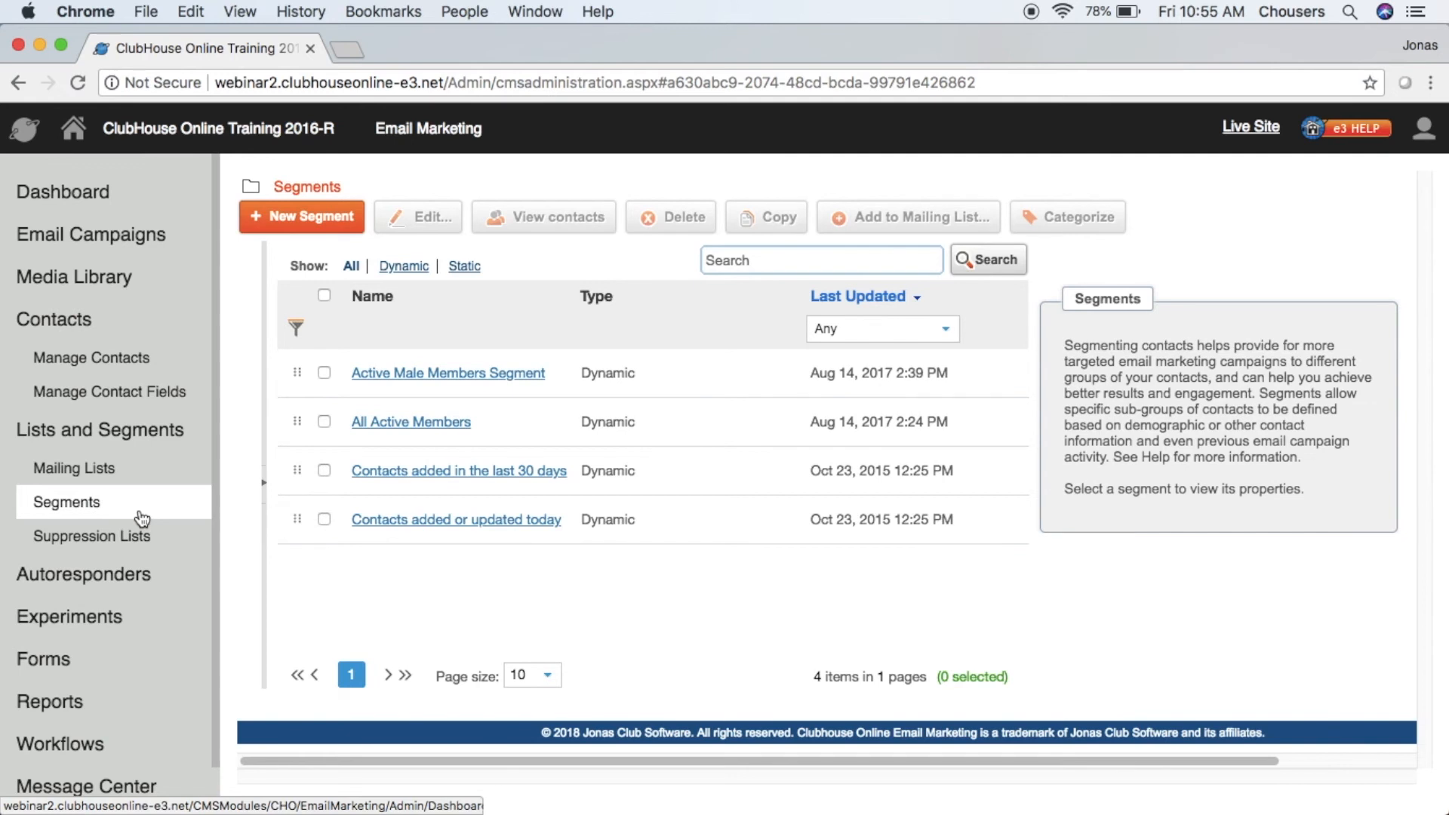
left_click(295, 216)
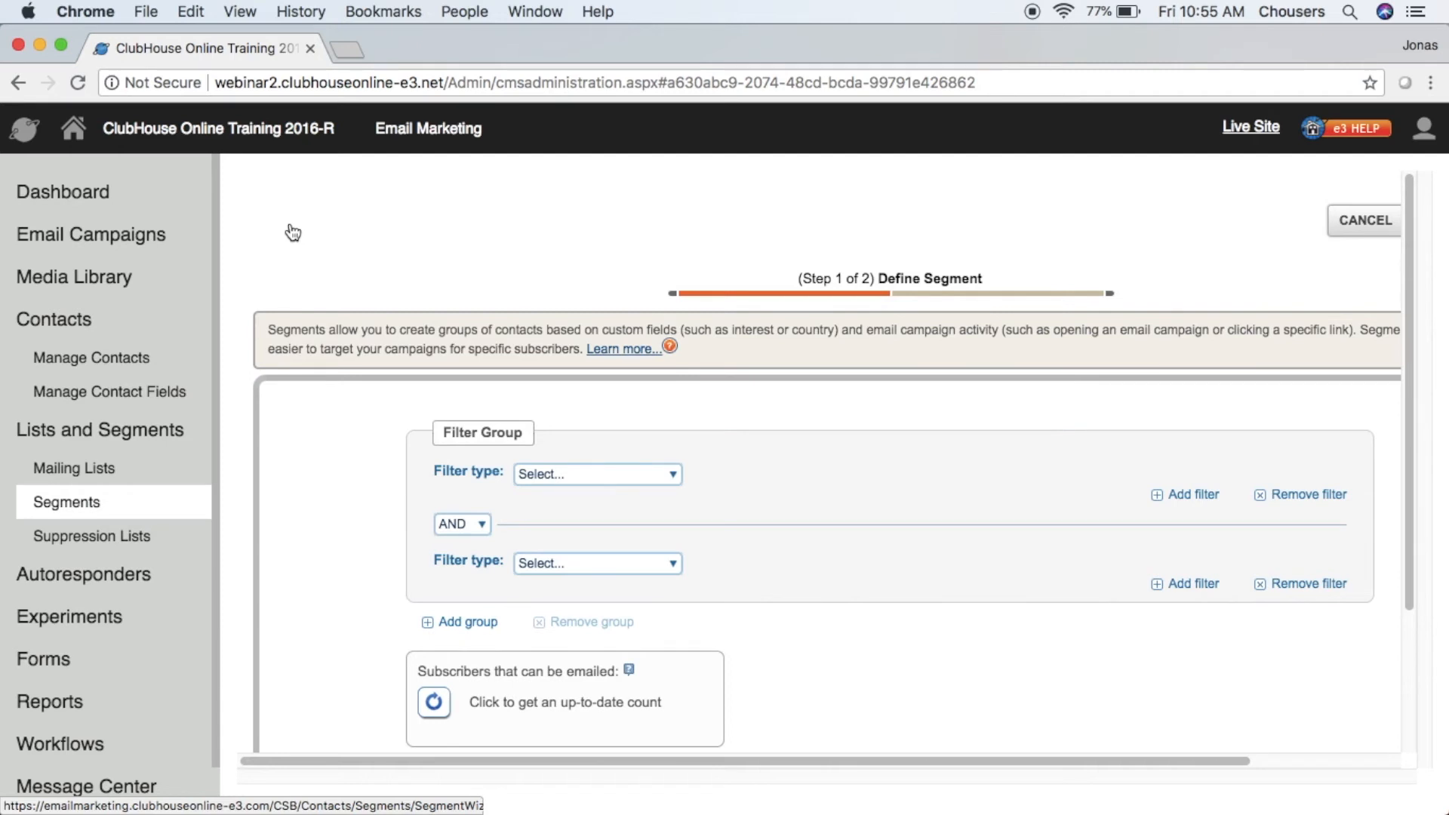
left_click(1296, 599)
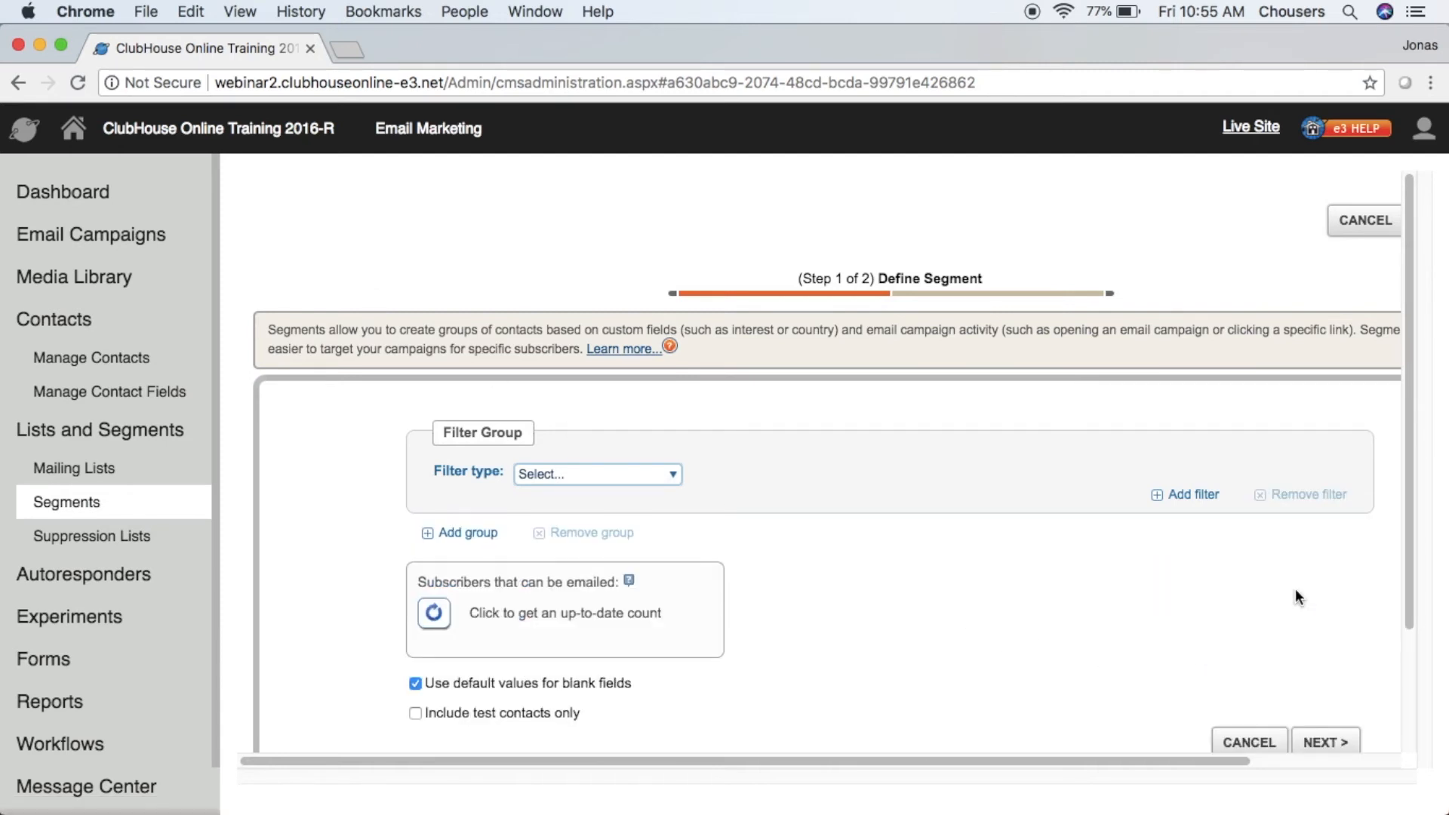
Set the filter type to Contact field and choose the custom field Member Status from the full field list
left_click(671, 475)
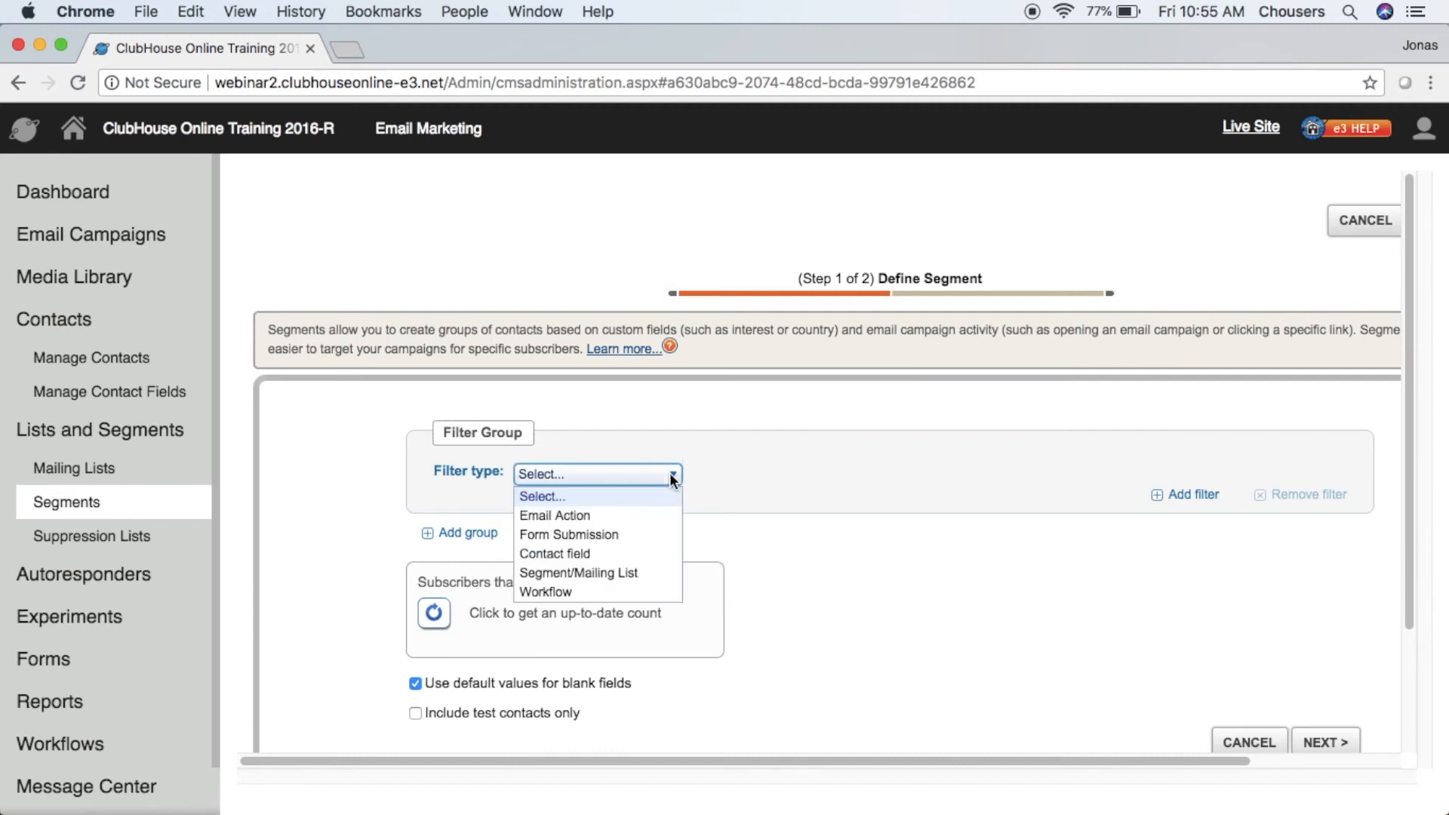
left_click(656, 552)
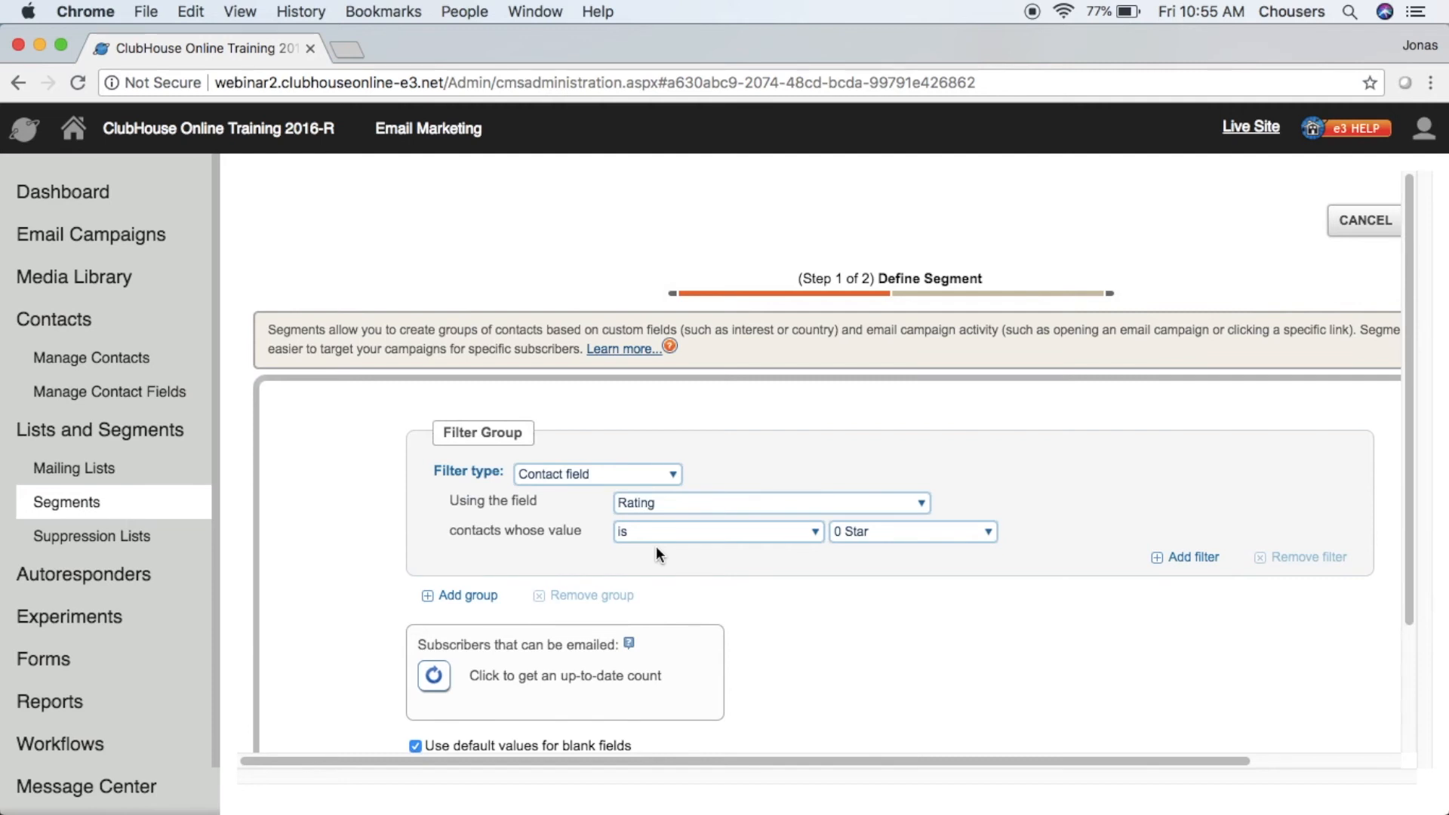
left_click(794, 504)
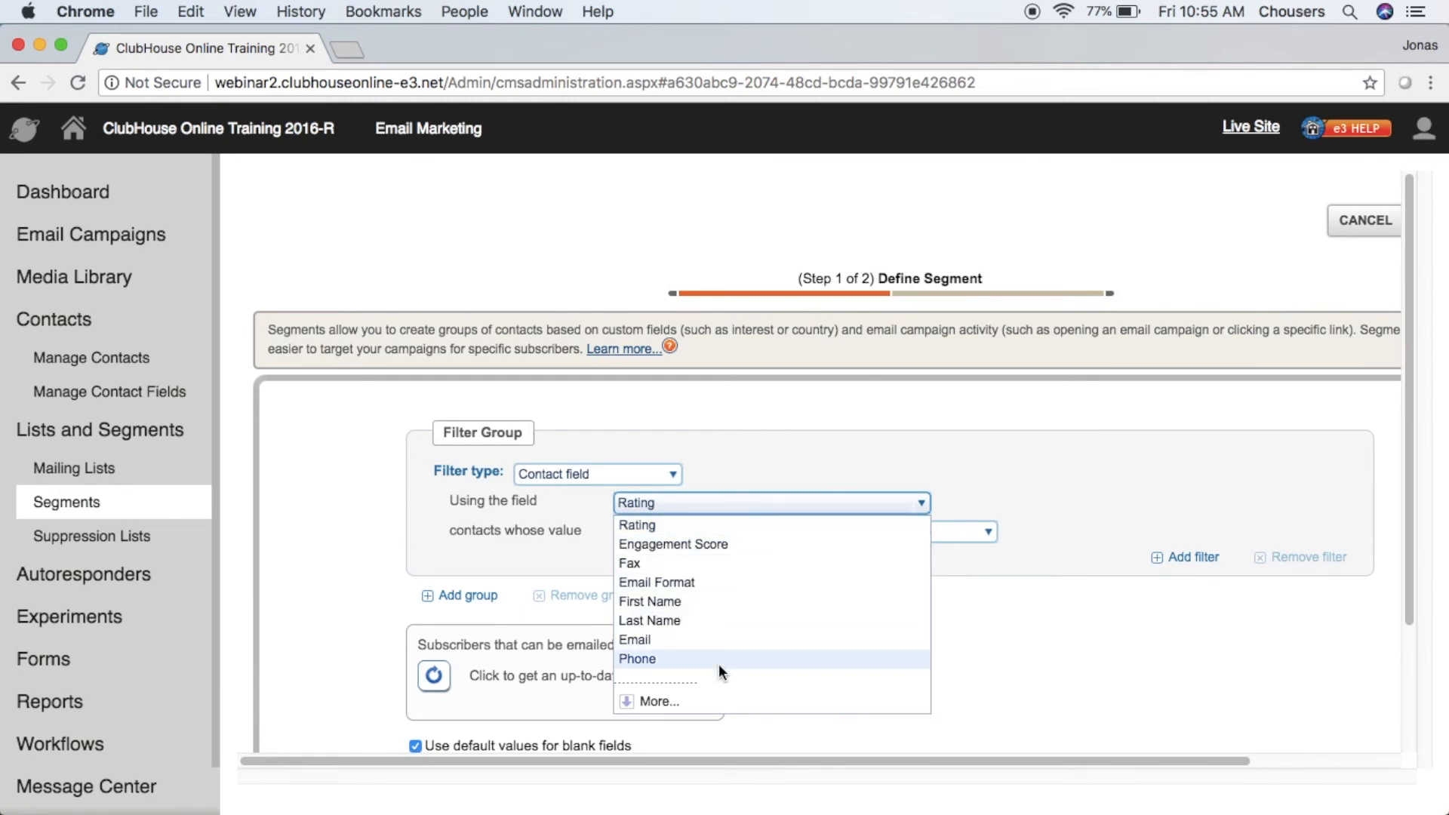
left_click(671, 700)
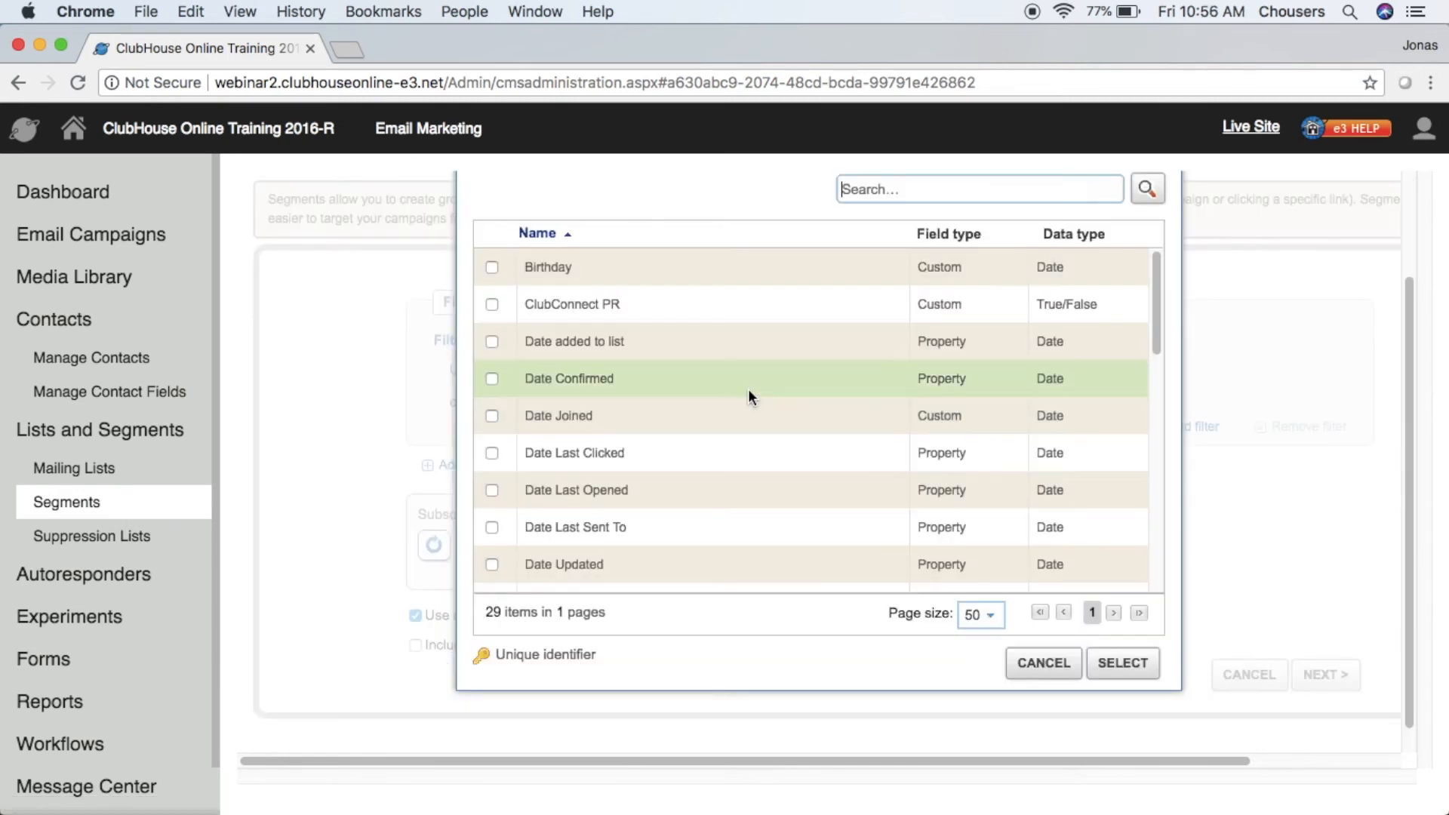
scroll(749, 387, "down", 5)
scroll(749, 388, "down", 6)
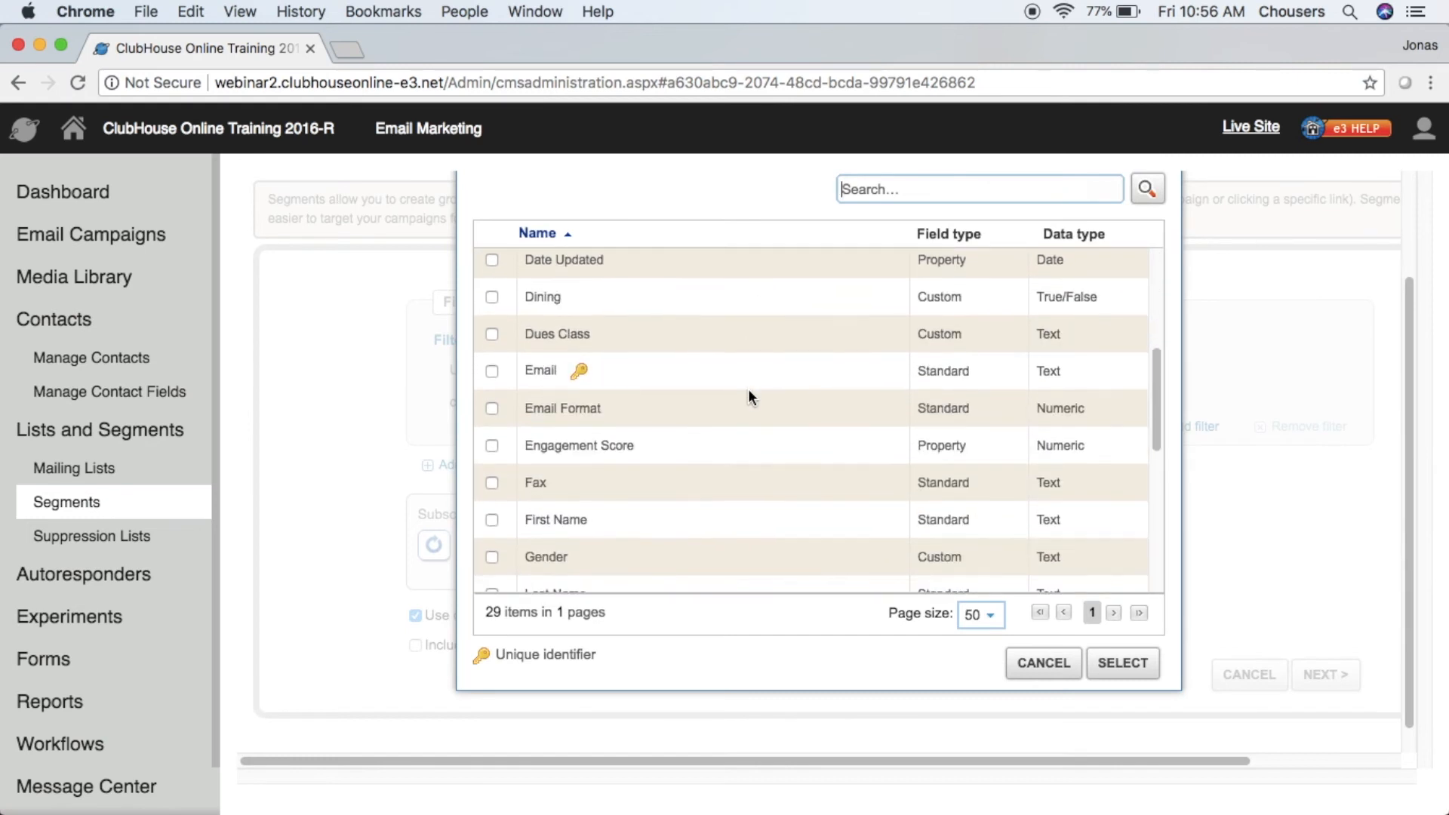
left_click(492, 578)
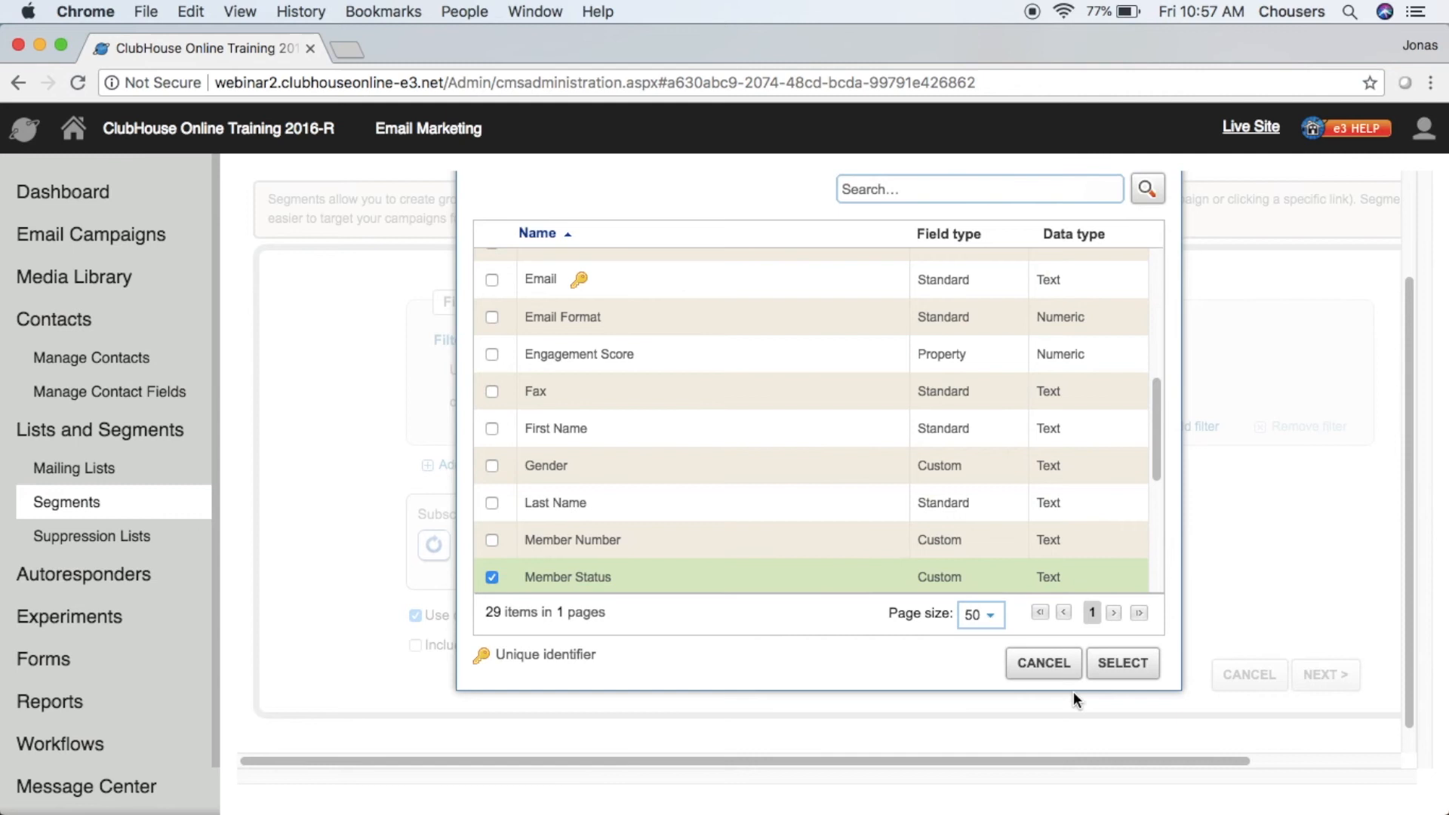
left_click(1114, 665)
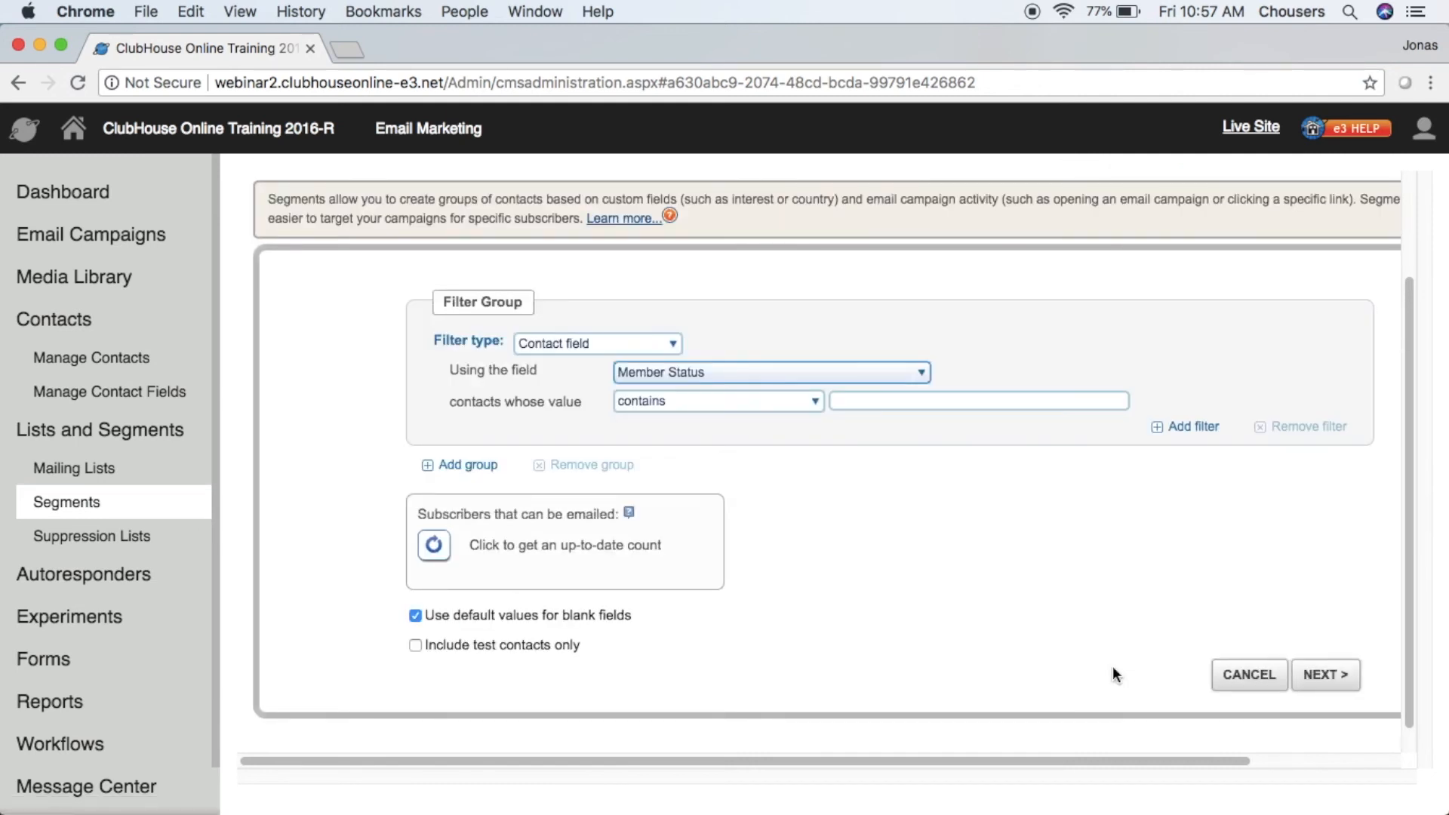
Set the Member Status condition to is "active" and update the count of subscribers that can be emailed
left_click(815, 401)
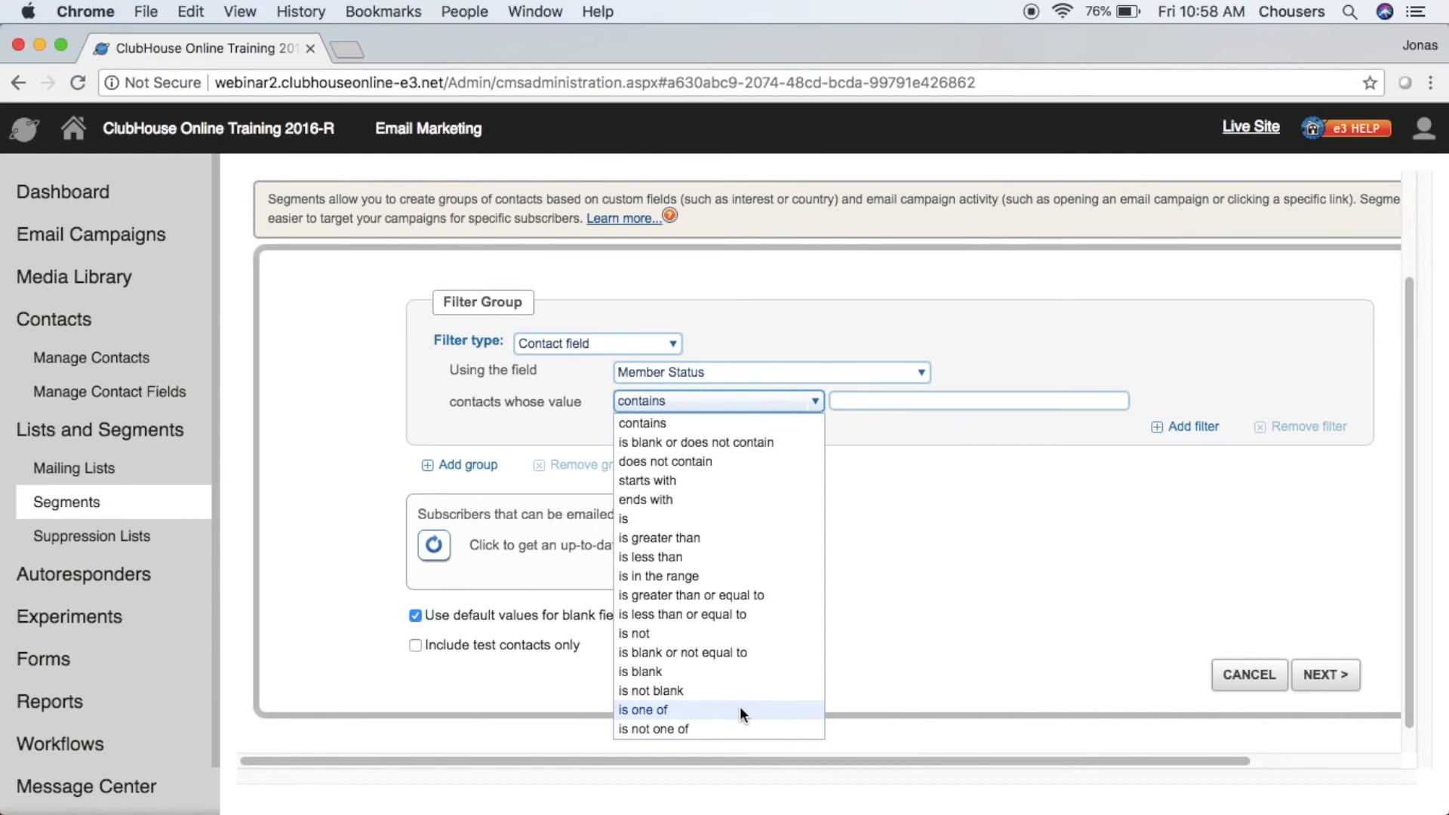
key("Up")
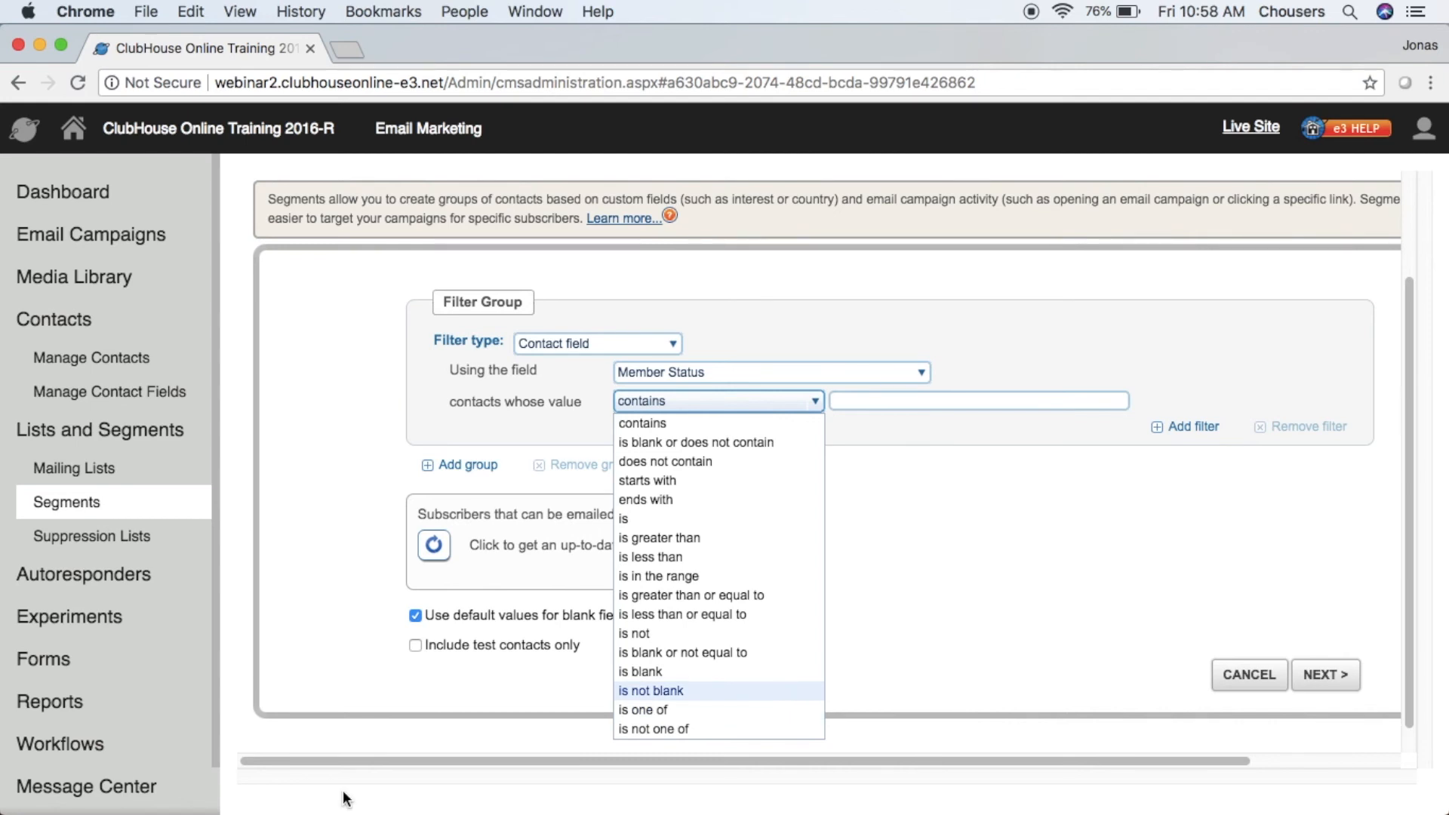
left_click(694, 518)
left_click(894, 406)
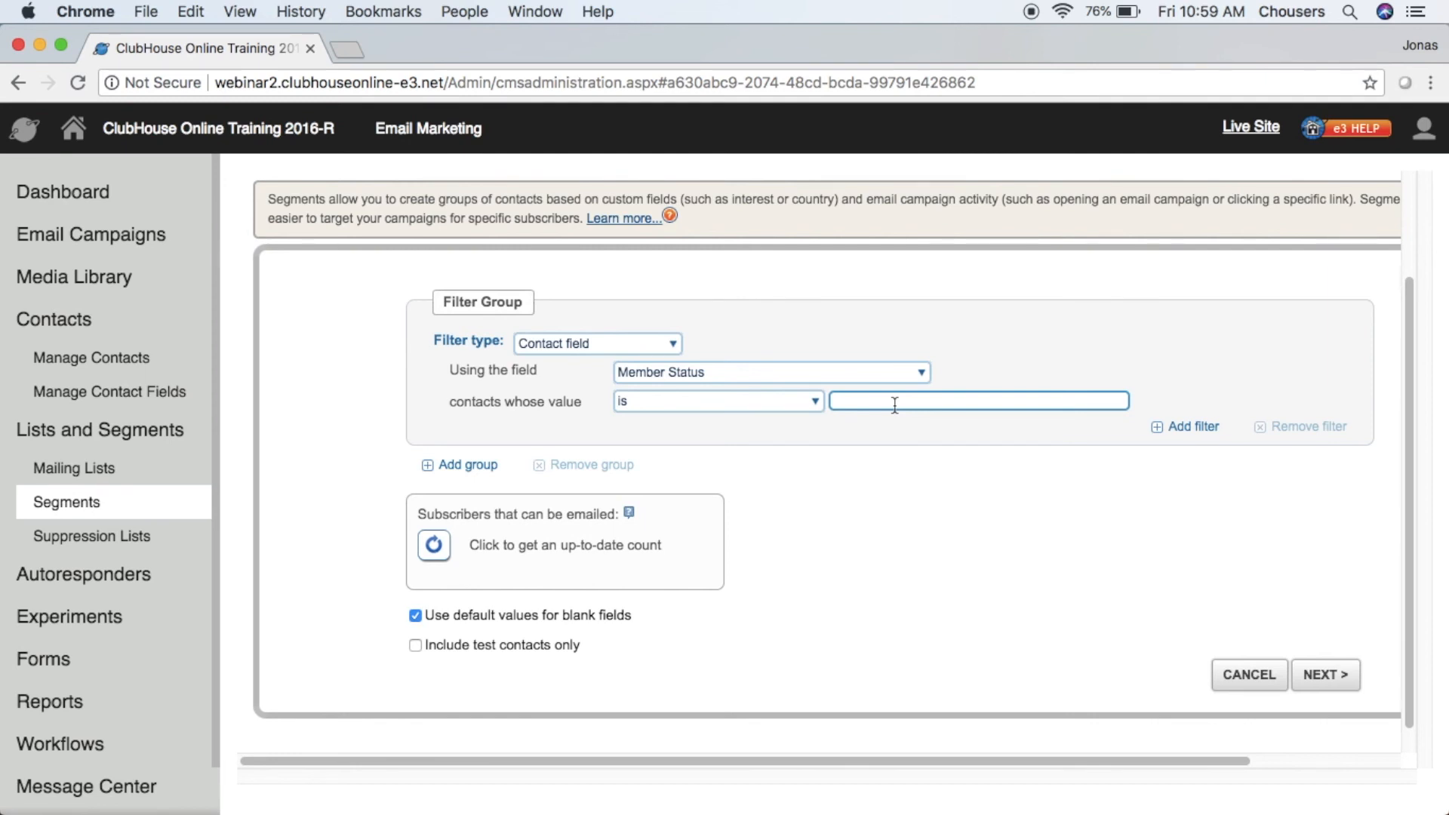
left_click(894, 404)
left_click(886, 424)
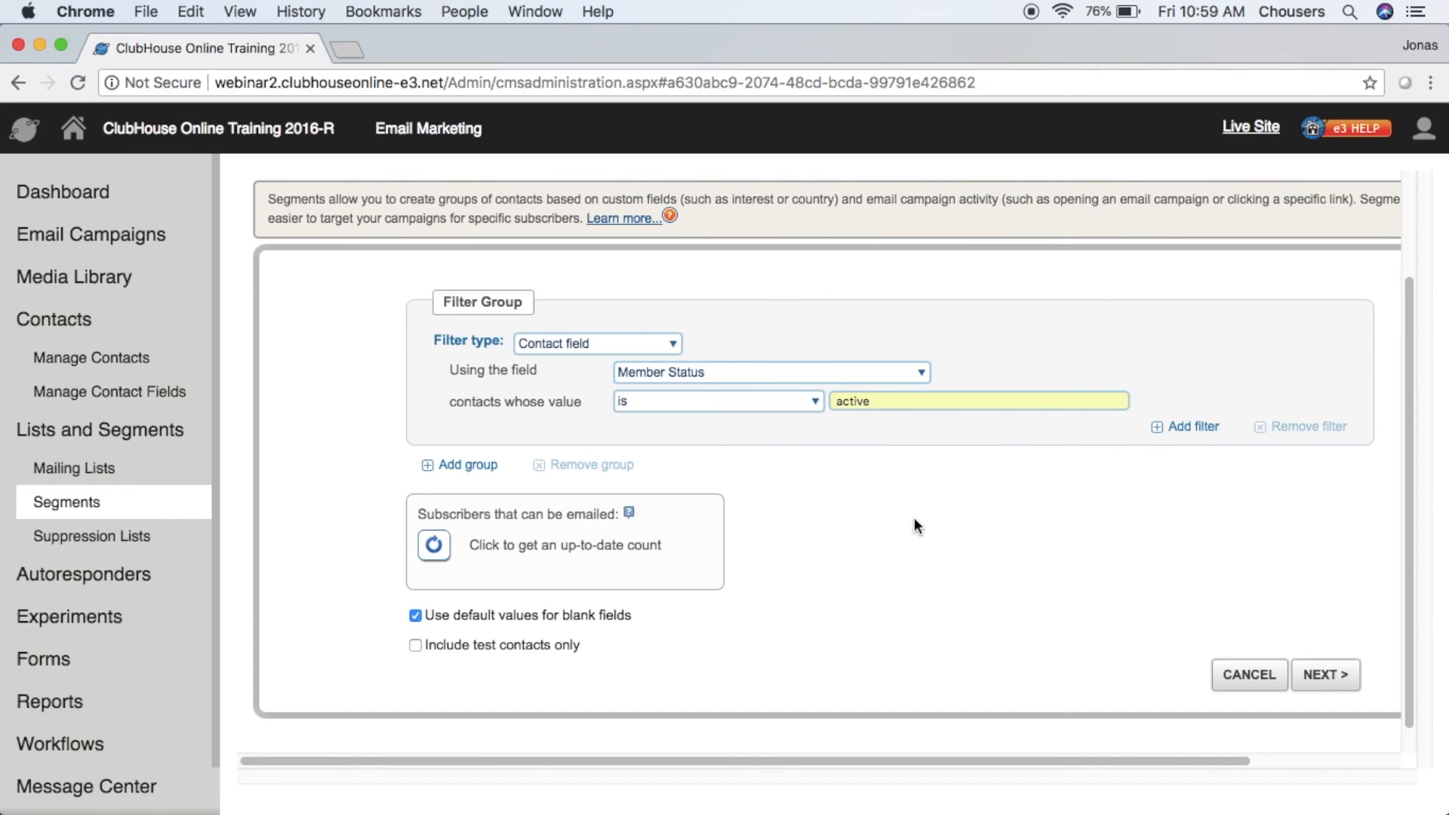
left_click(433, 545)
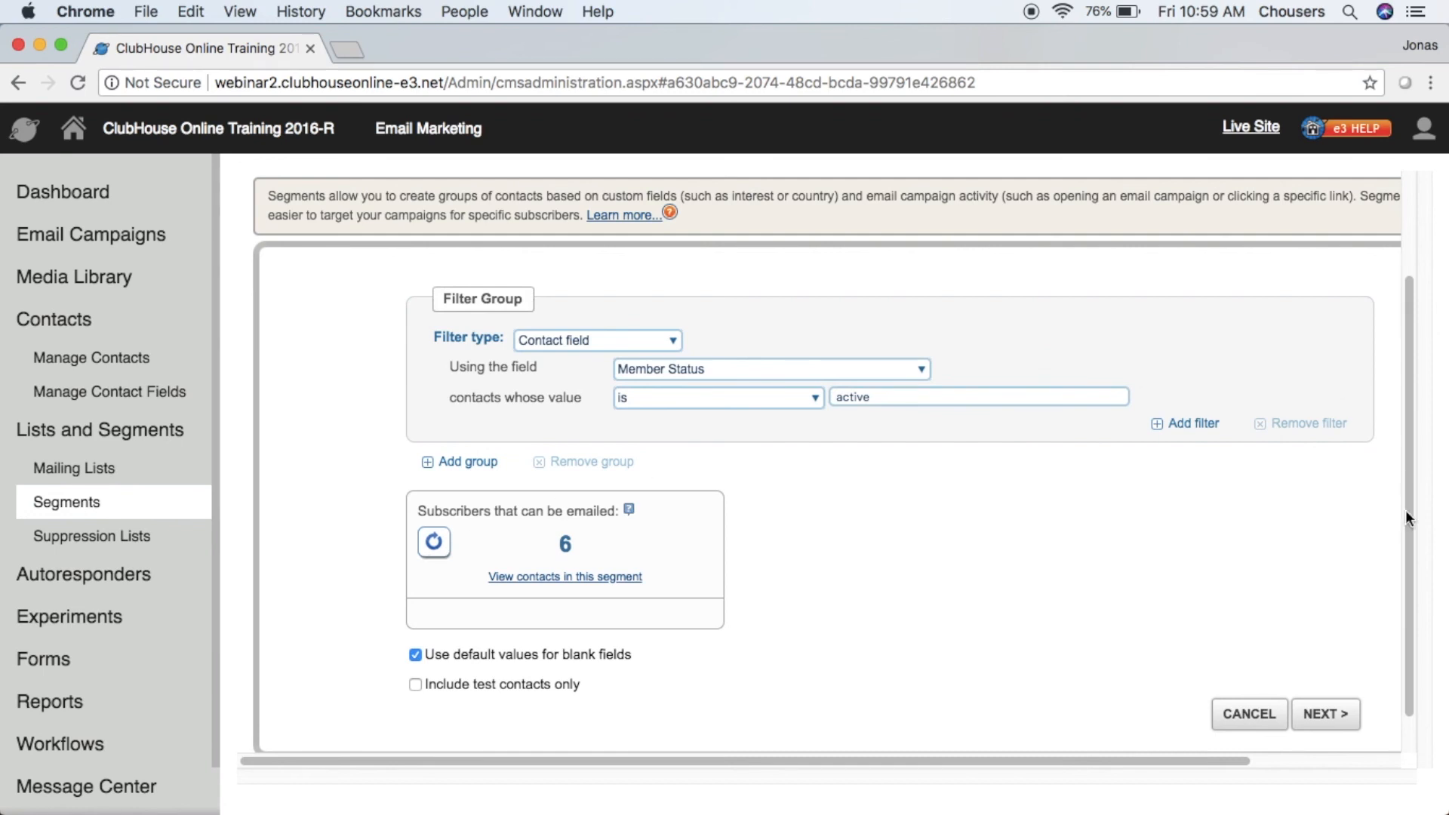
Continue to the description stage, name the segment All Active Members, and finish creating it
left_click(1334, 714)
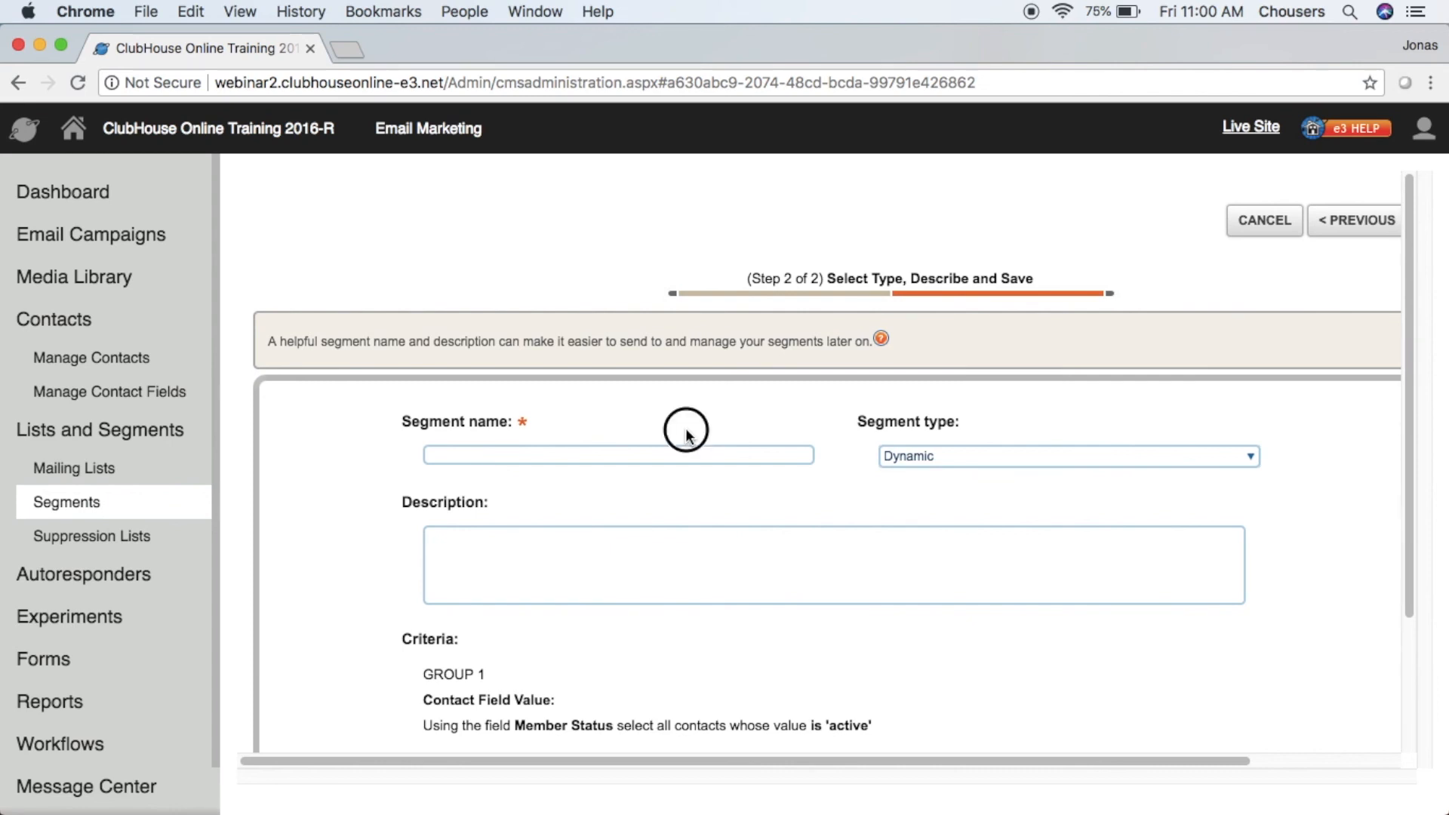
left_click(679, 451)
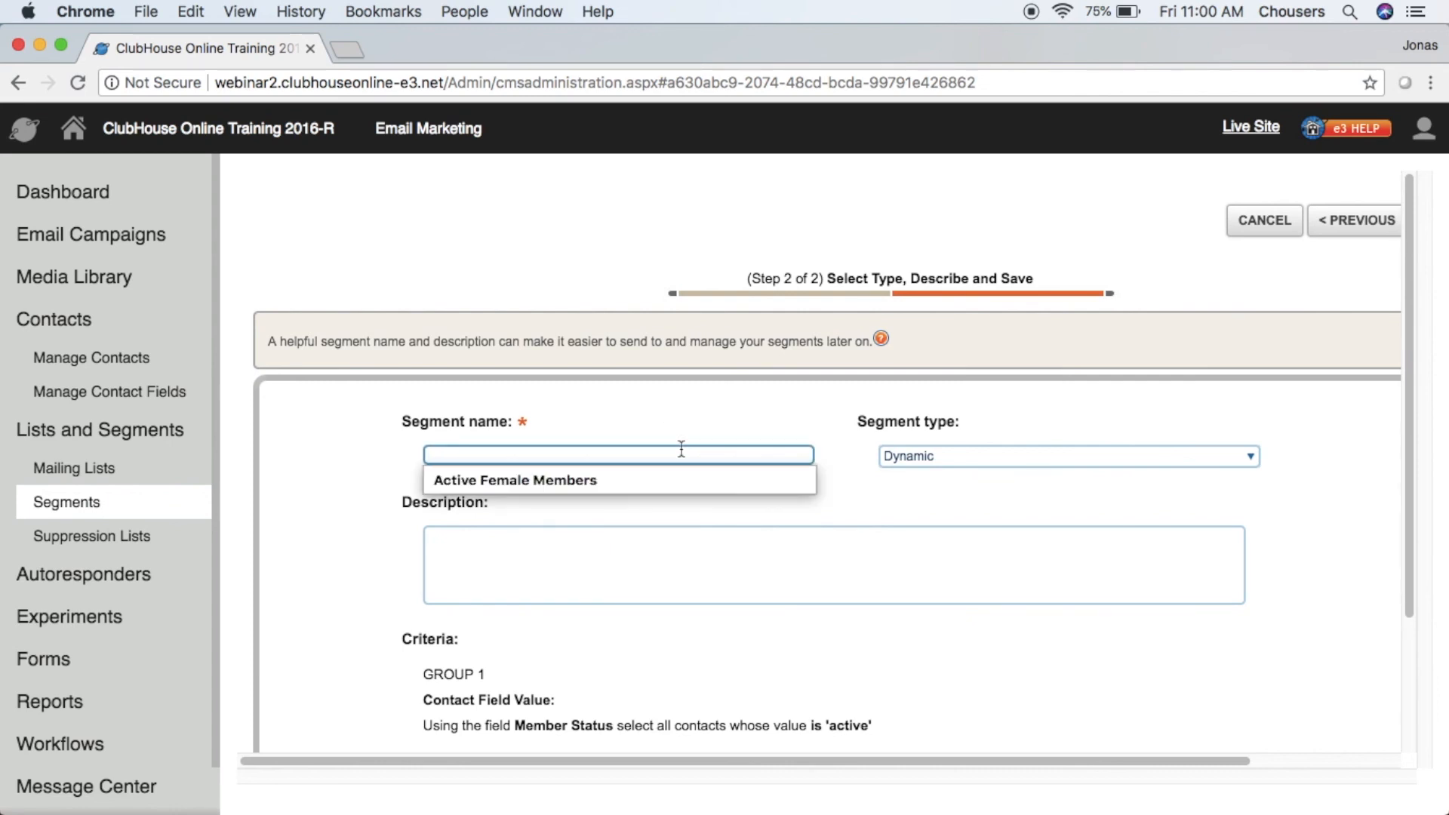
type("All Active Members")
left_click(694, 415)
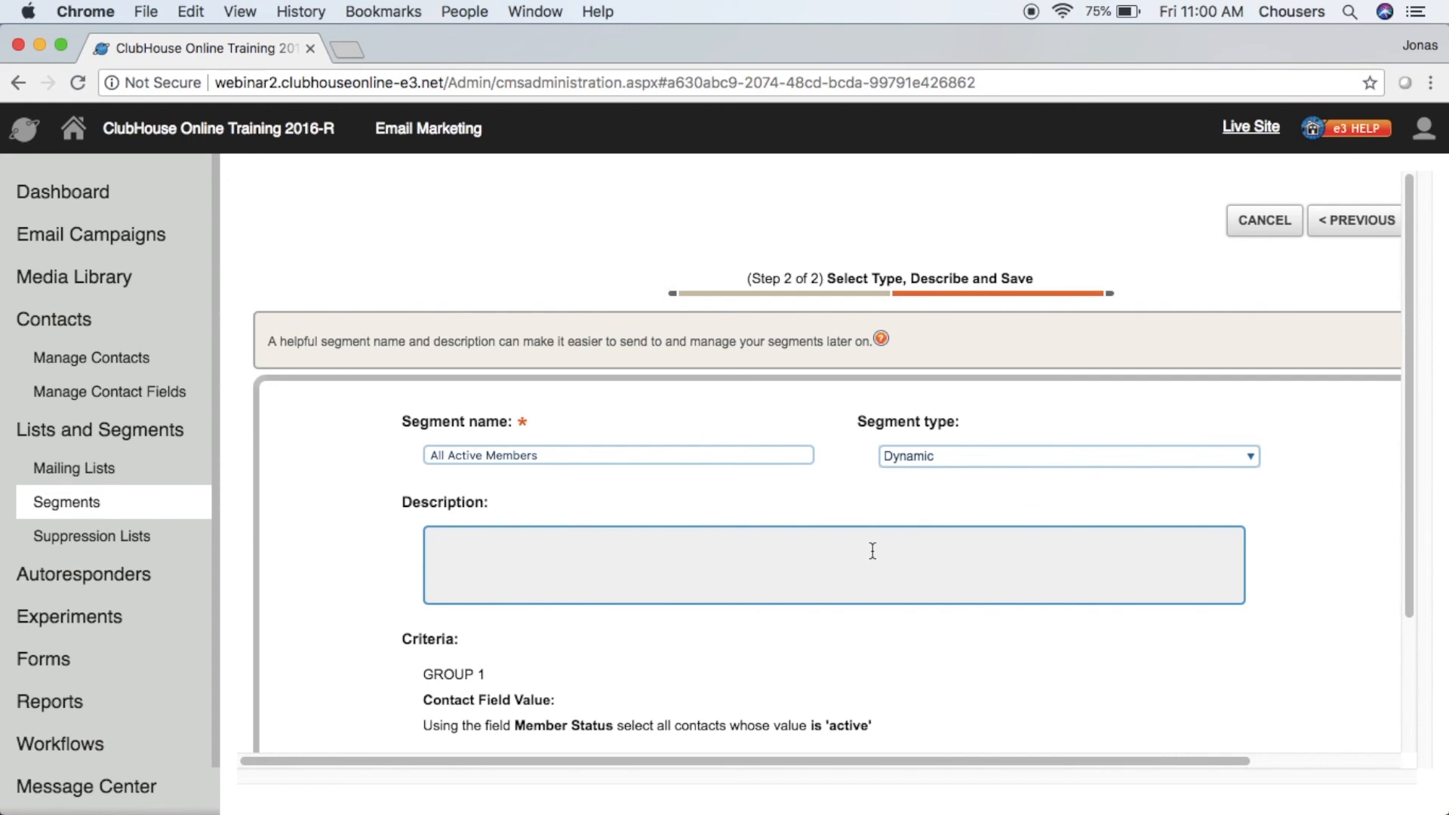
scroll(873, 551, "down", 3)
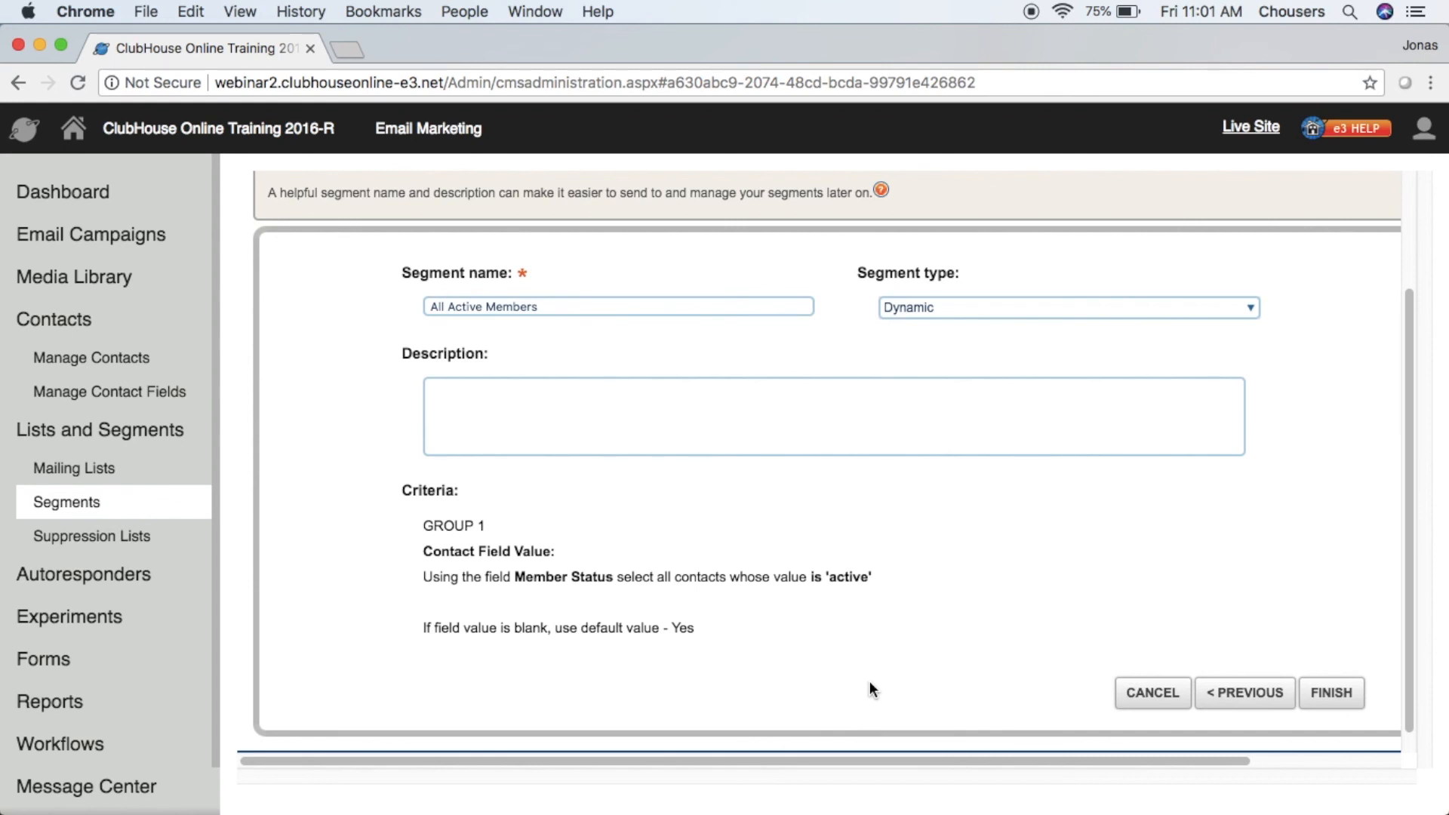
left_click(1332, 692)
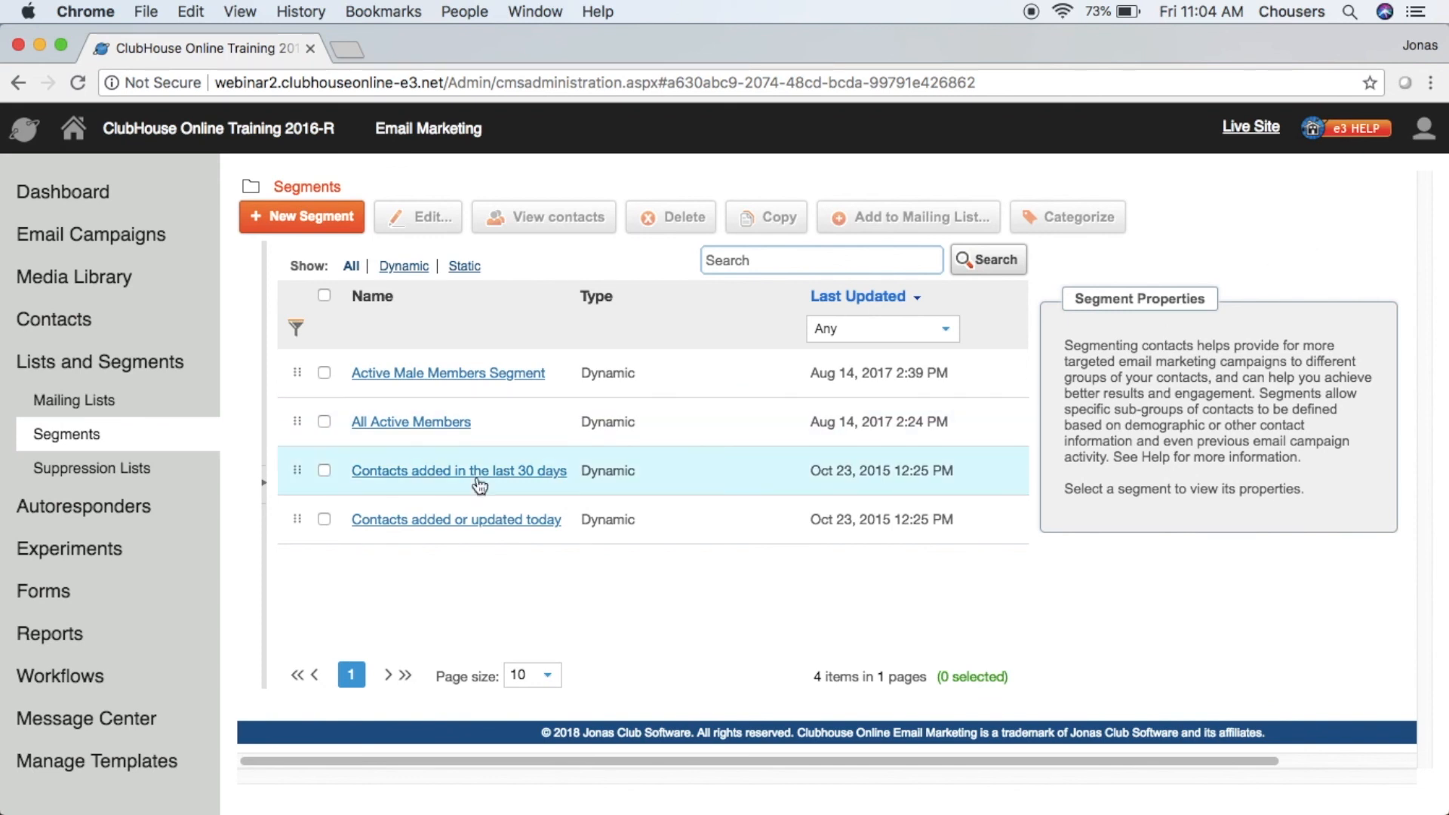
Select the All Active Members segment in the Segments list
left_click(323, 421)
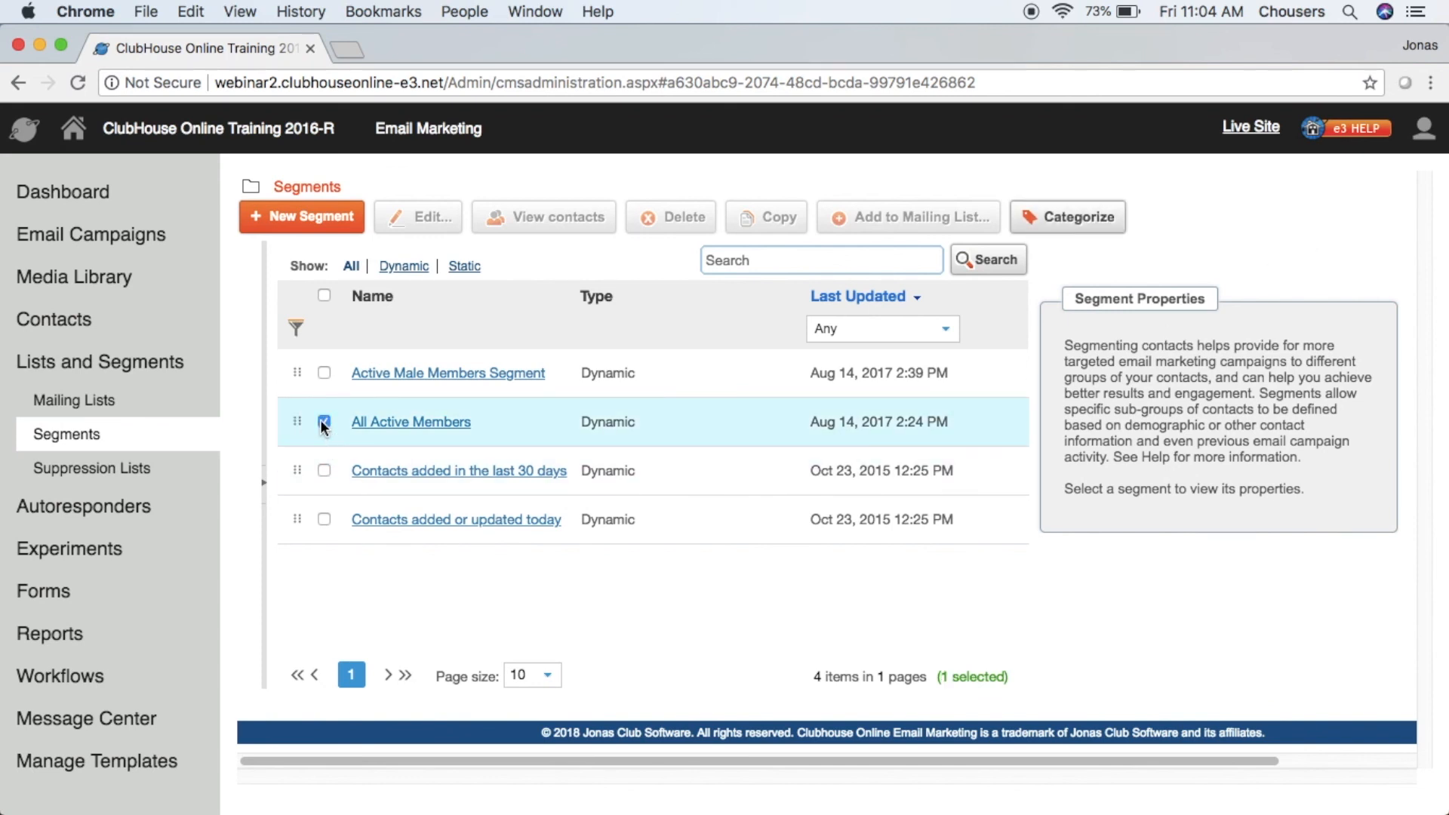